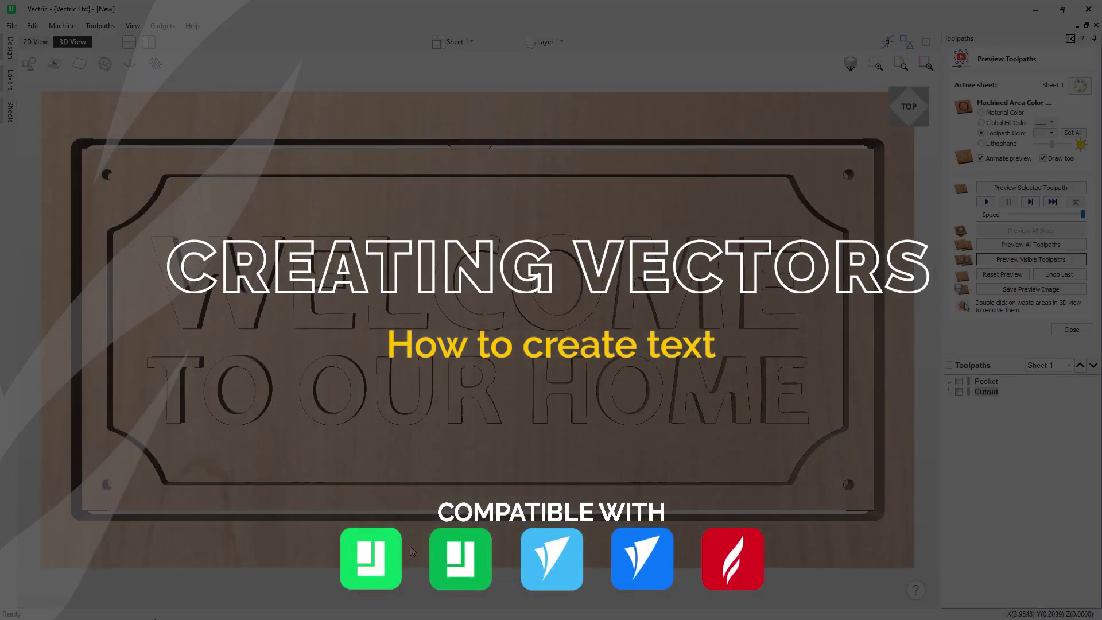
- Tilt the 3D sign preview to an angled view of the four-line text
{"action": "left_click_drag", "start_coordinate": [418, 551], "coordinate": [488, 446]}
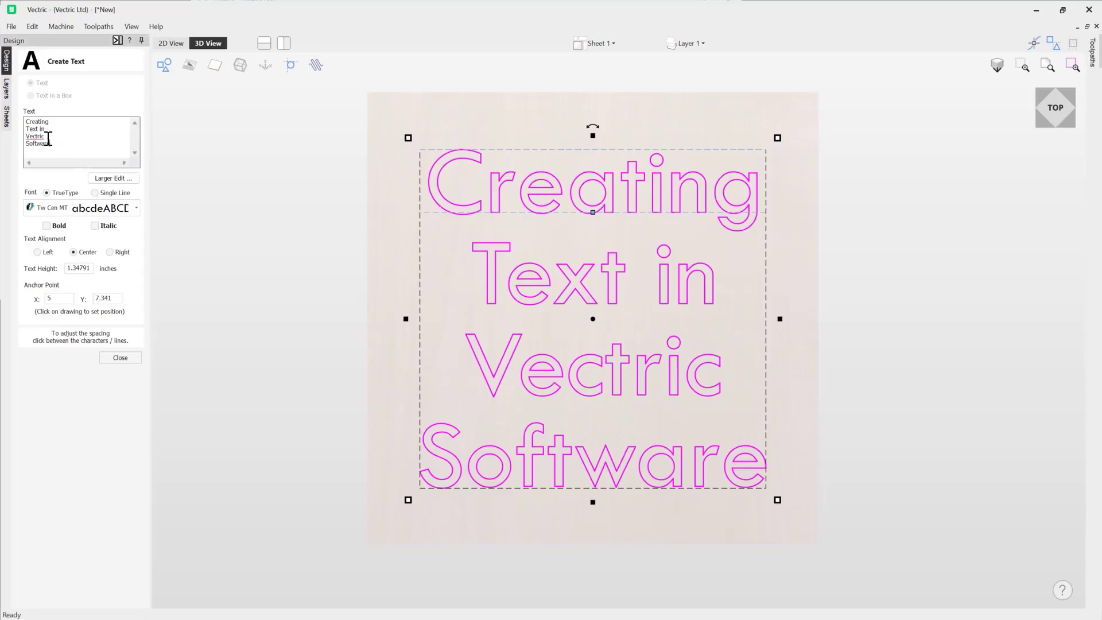
- Delete all four lines of 'Creating Text in Vectric Software' and close the form
{"action": "left_click_drag", "start_coordinate": [49, 144], "coordinate": [13, 119]}
{"action": "key", "text": "Delete"}
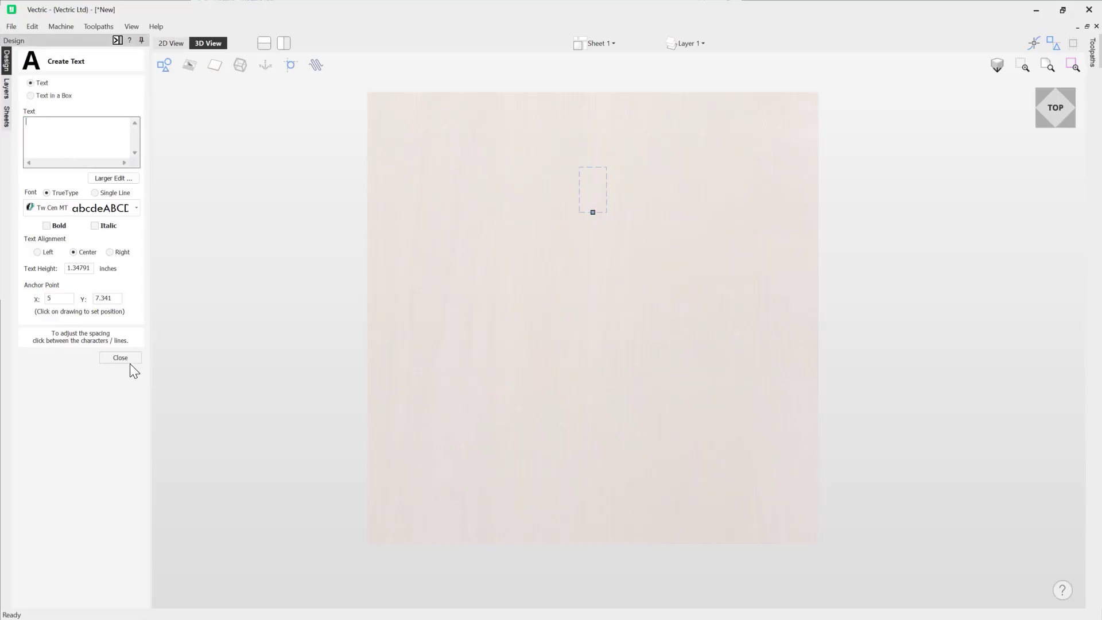
{"action": "left_click", "coordinate": [124, 362]}
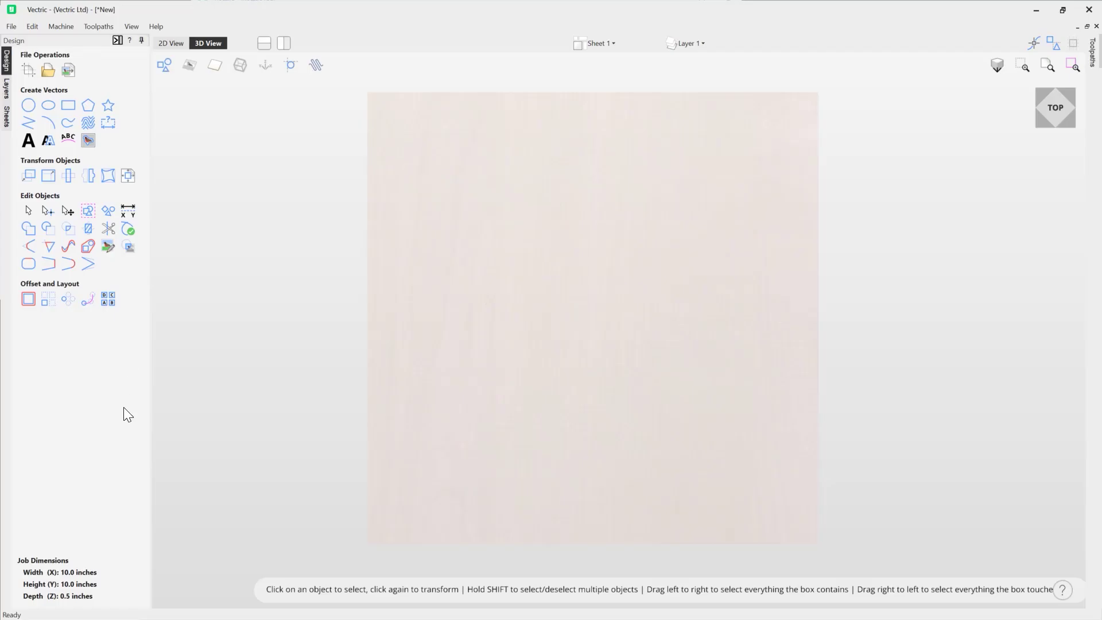
- Start a new empty text object in Tw Cen MT at 1.34791 inches, centered
{"action": "left_click", "coordinate": [29, 143]}
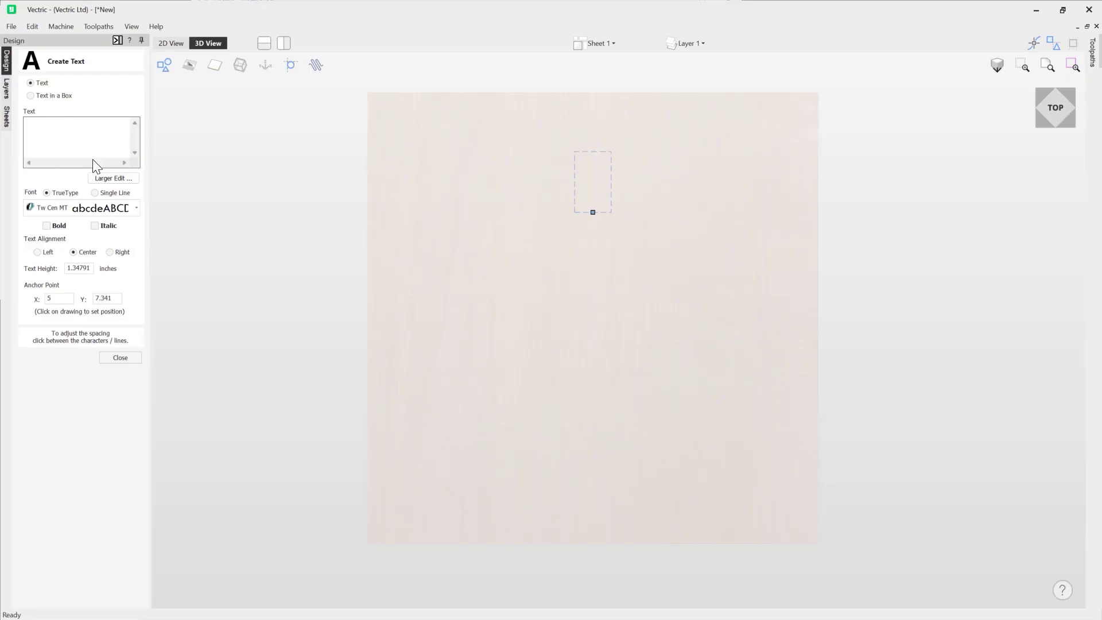
{"action": "left_click", "coordinate": [116, 178]}
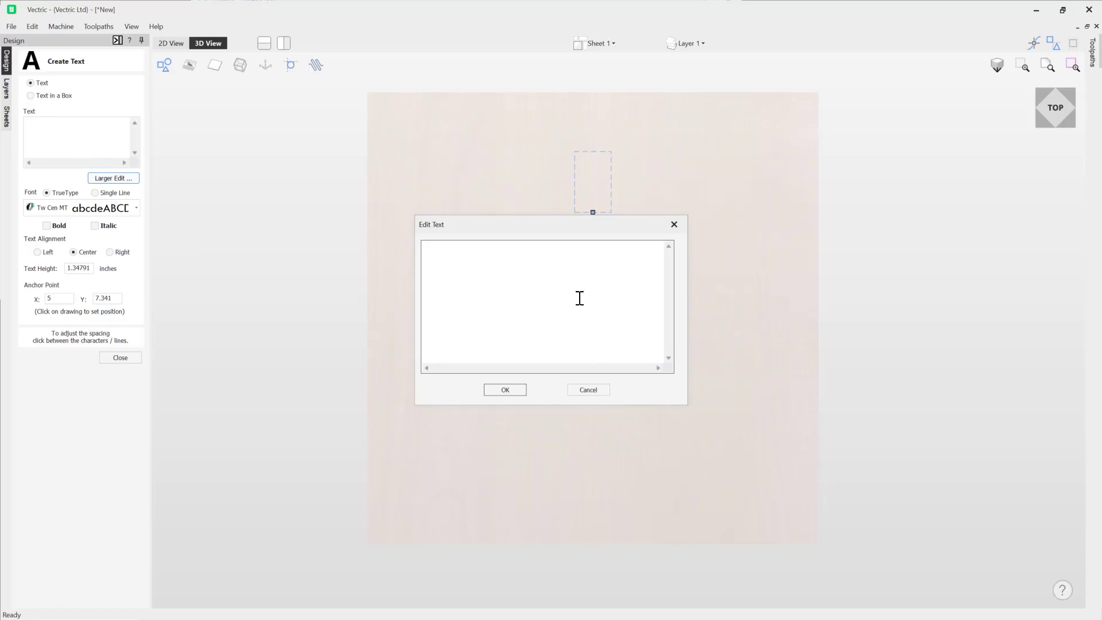
{"action": "right_click", "coordinate": [471, 283]}
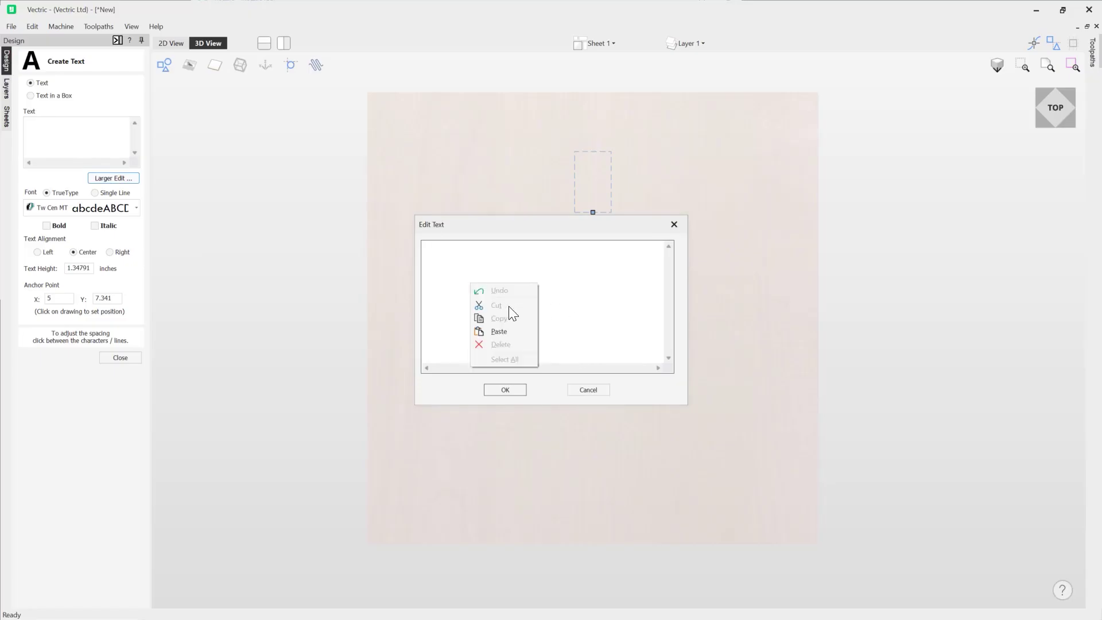
{"action": "left_click", "coordinate": [575, 303]}
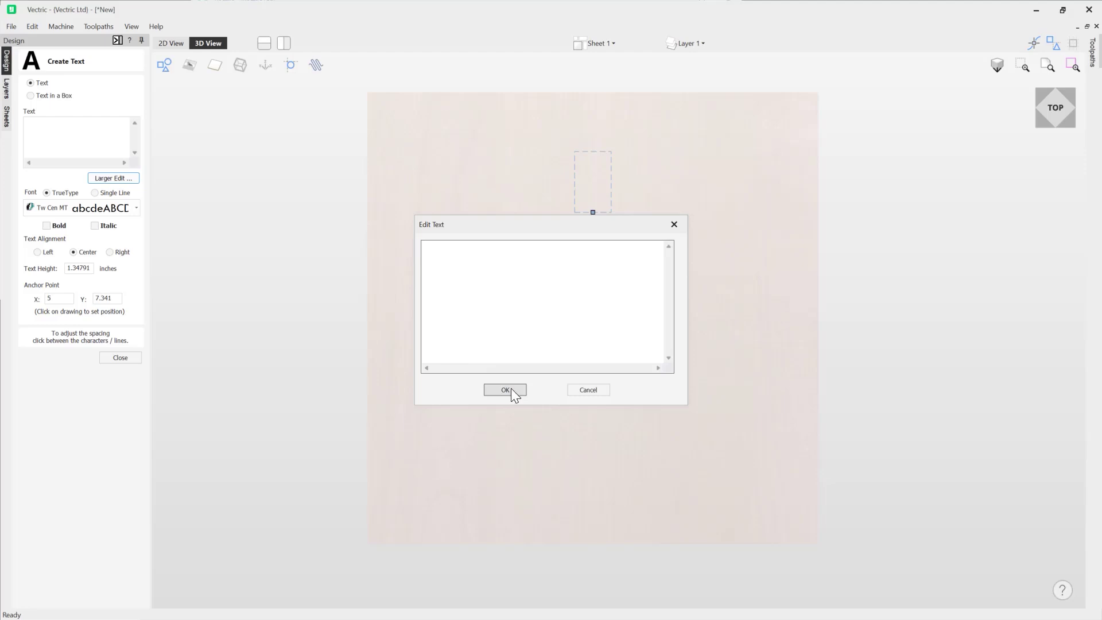
{"action": "left_click", "coordinate": [578, 394]}
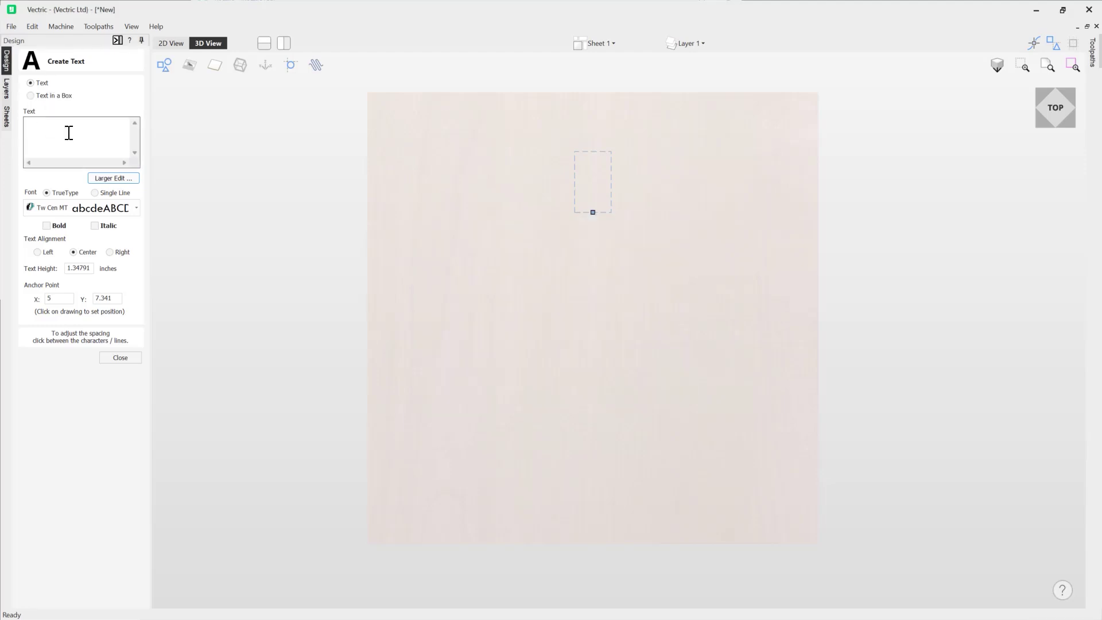
{"action": "left_click", "coordinate": [25, 136]}
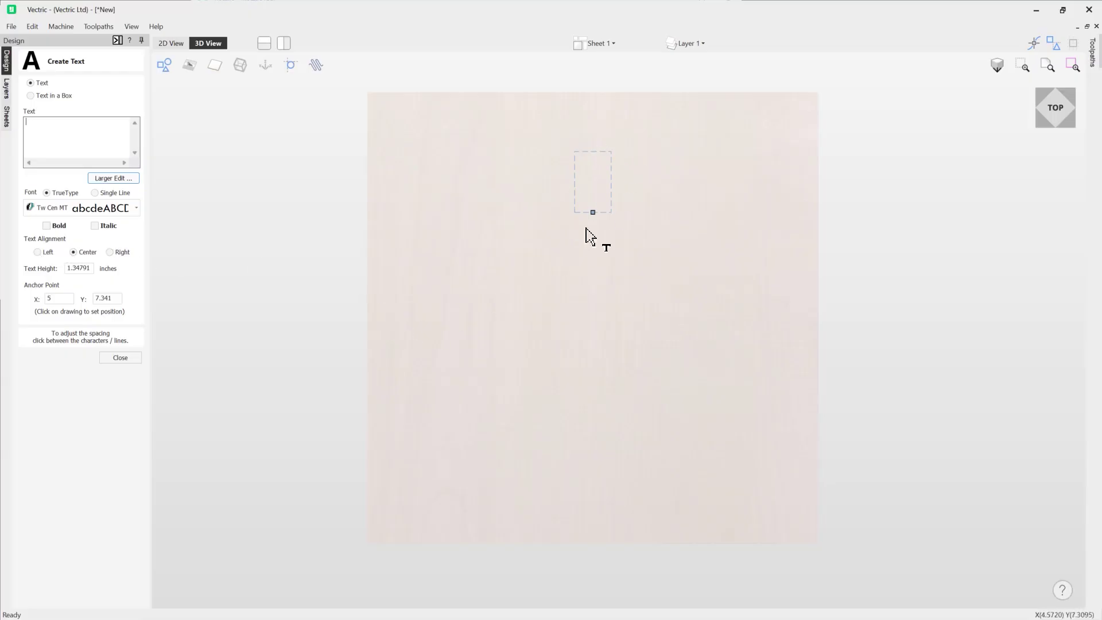
- Type 'Vectric' into the empty text box
{"action": "left_click", "coordinate": [46, 129]}
{"action": "type", "text": "V"}
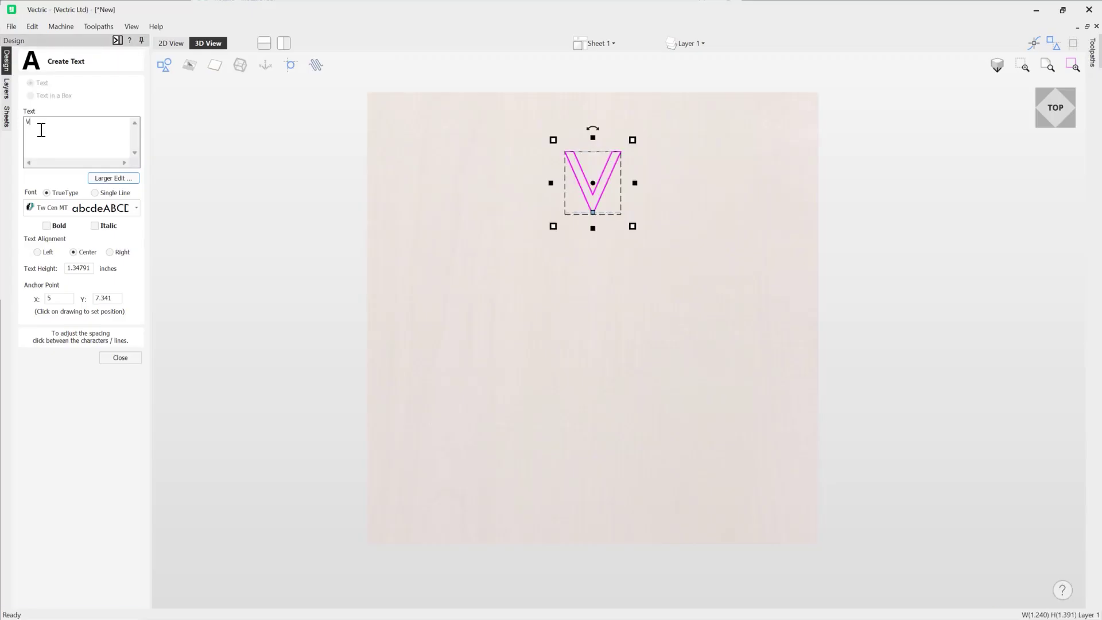
{"action": "type", "text": "ectric"}
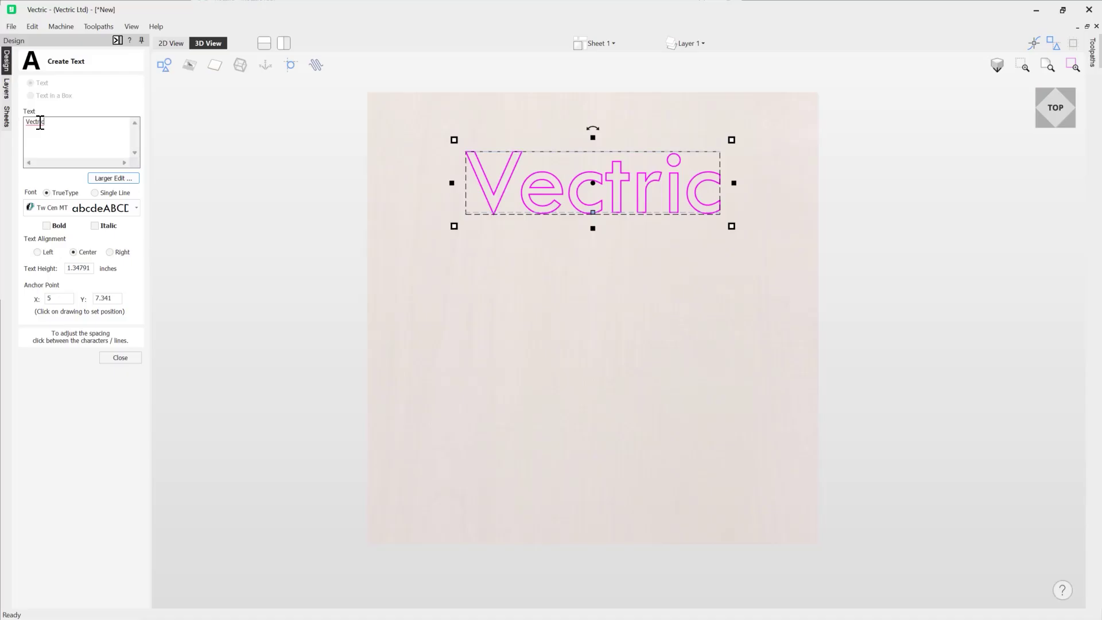
- Add the word 'Vectric' to the spell-check dictionary
{"action": "double_click", "coordinate": [39, 123]}
{"action": "right_click", "coordinate": [39, 124]}
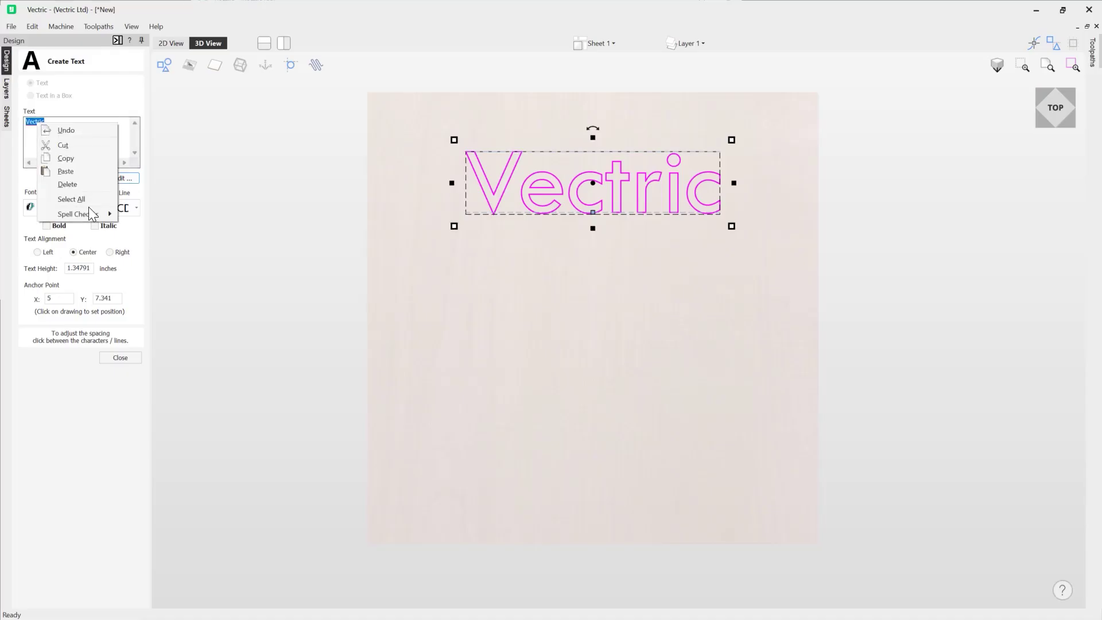
{"action": "mouse_move", "coordinate": [90, 212]}
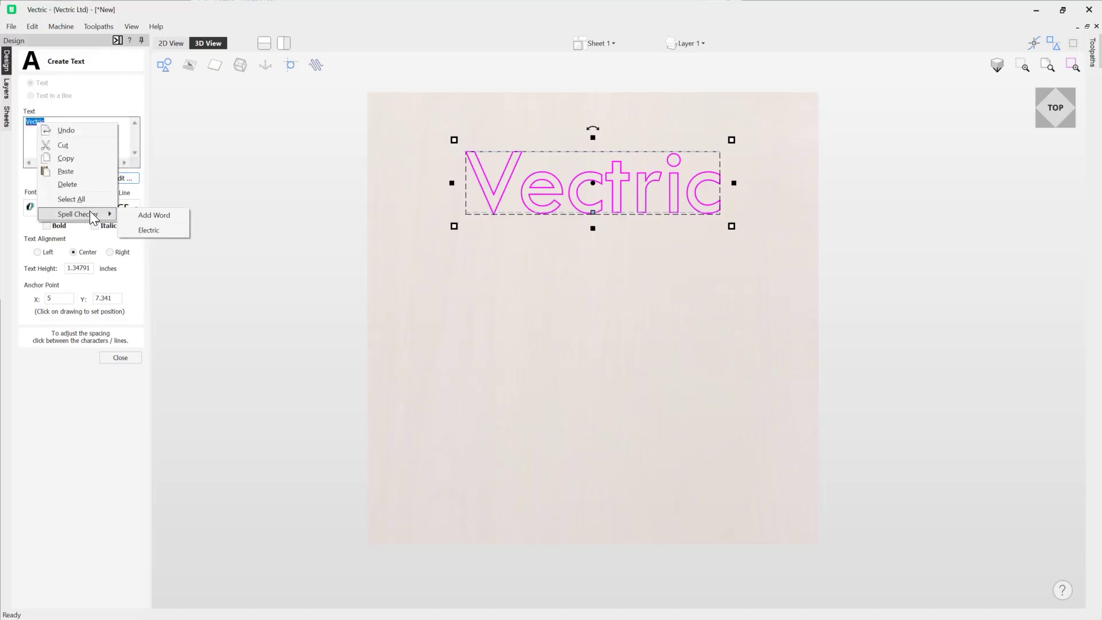
{"action": "left_click", "coordinate": [163, 215]}
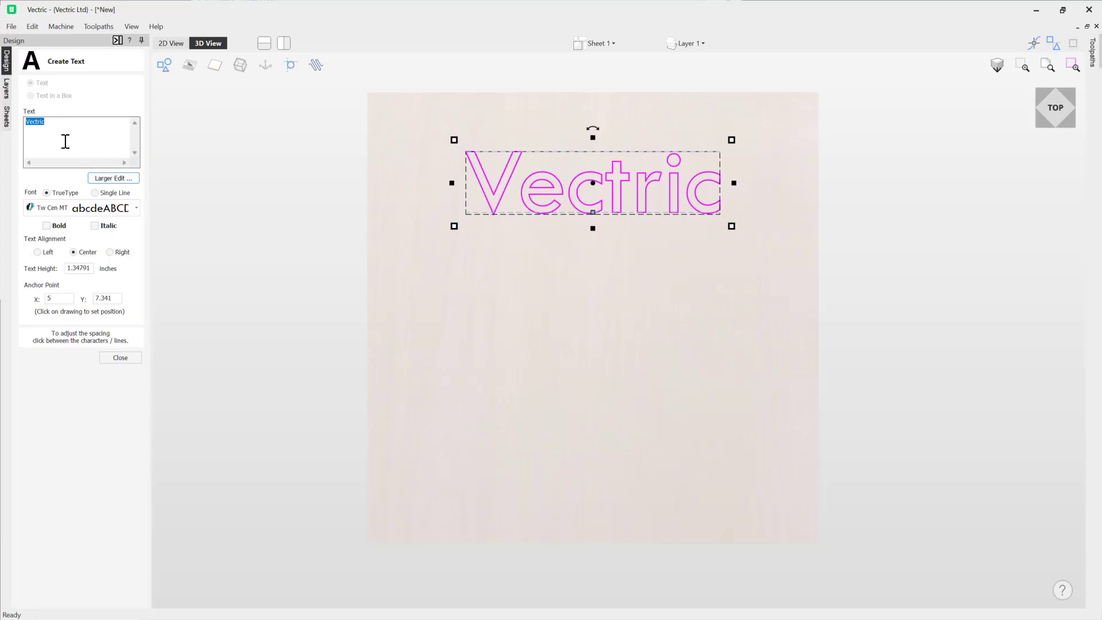
{"action": "left_click", "coordinate": [44, 141]}
- Remove 'Vectric' from the spell-check dictionary, then add it back again
{"action": "right_click", "coordinate": [34, 121]}
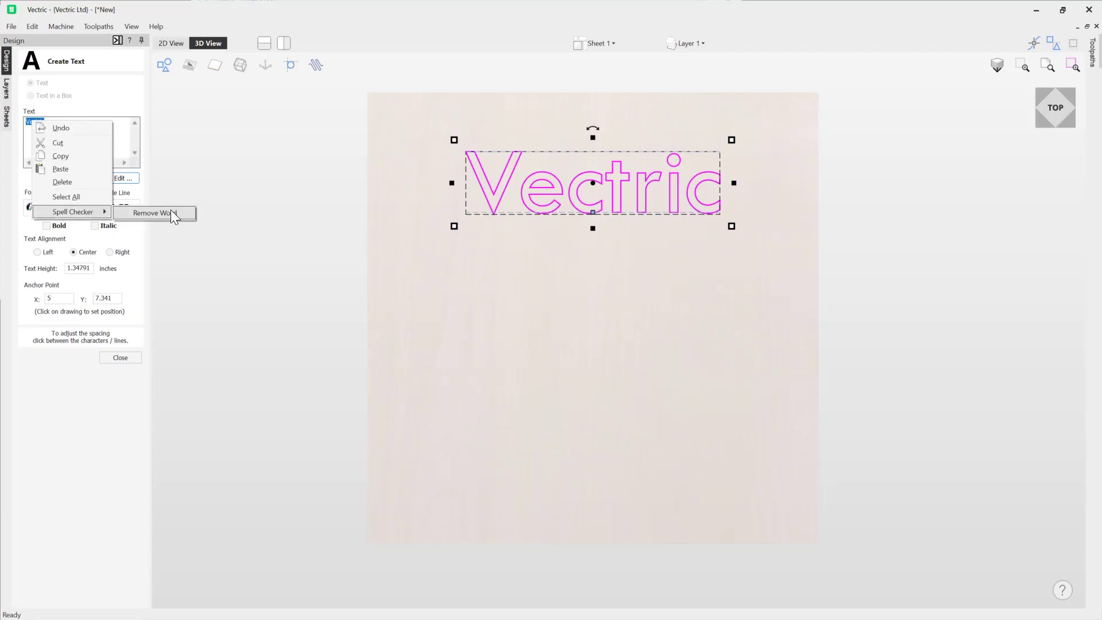
{"action": "left_click", "coordinate": [179, 212]}
{"action": "left_click", "coordinate": [100, 148]}
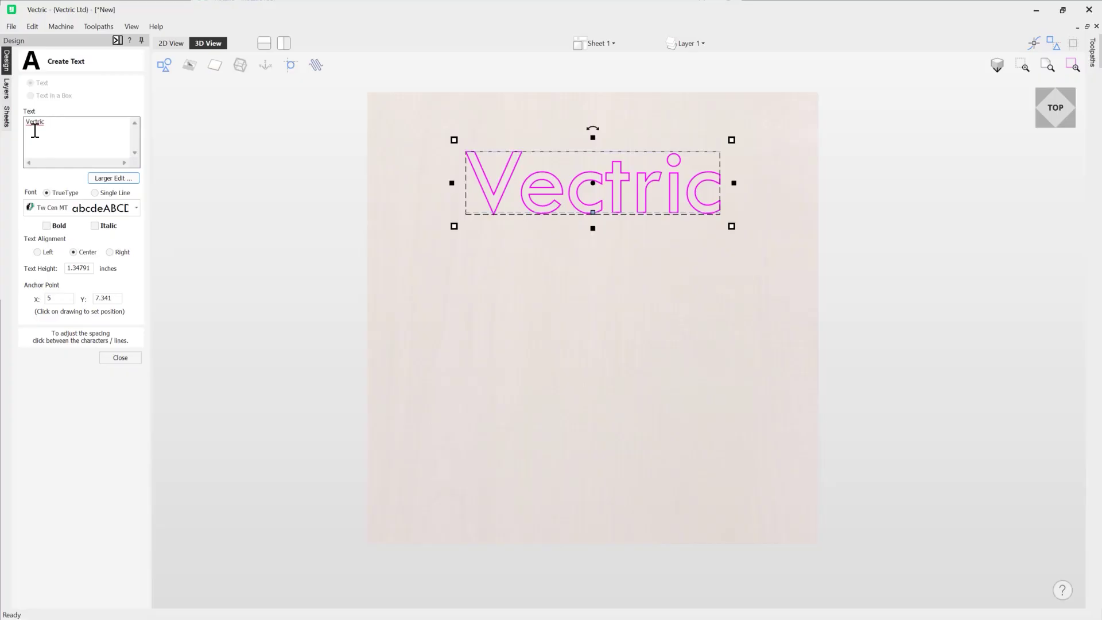
{"action": "right_click", "coordinate": [33, 122]}
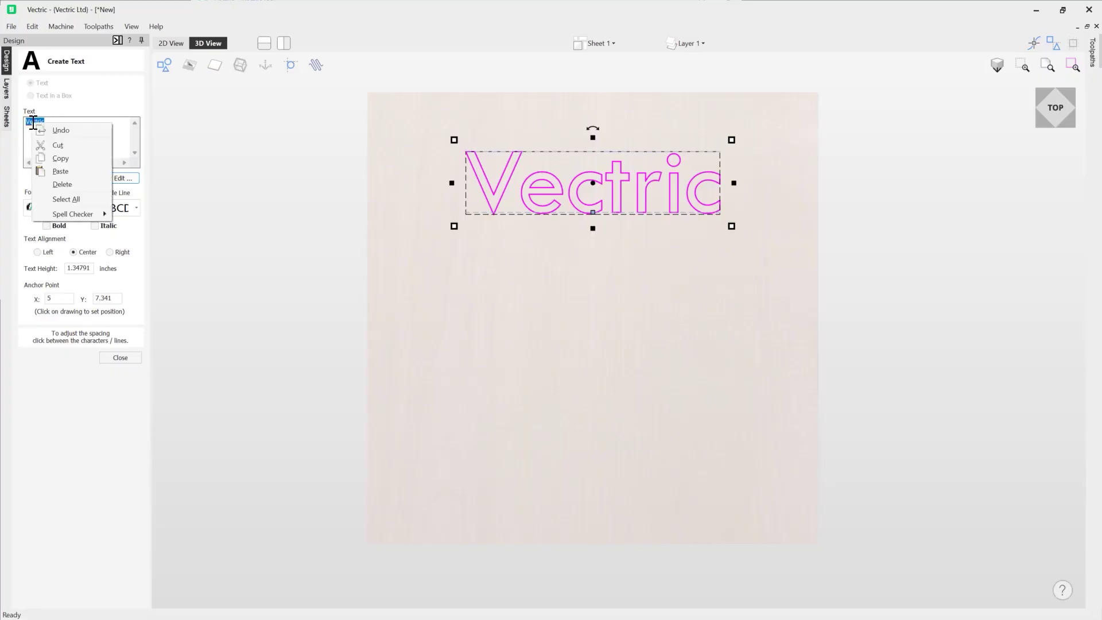
{"action": "mouse_move", "coordinate": [104, 212]}
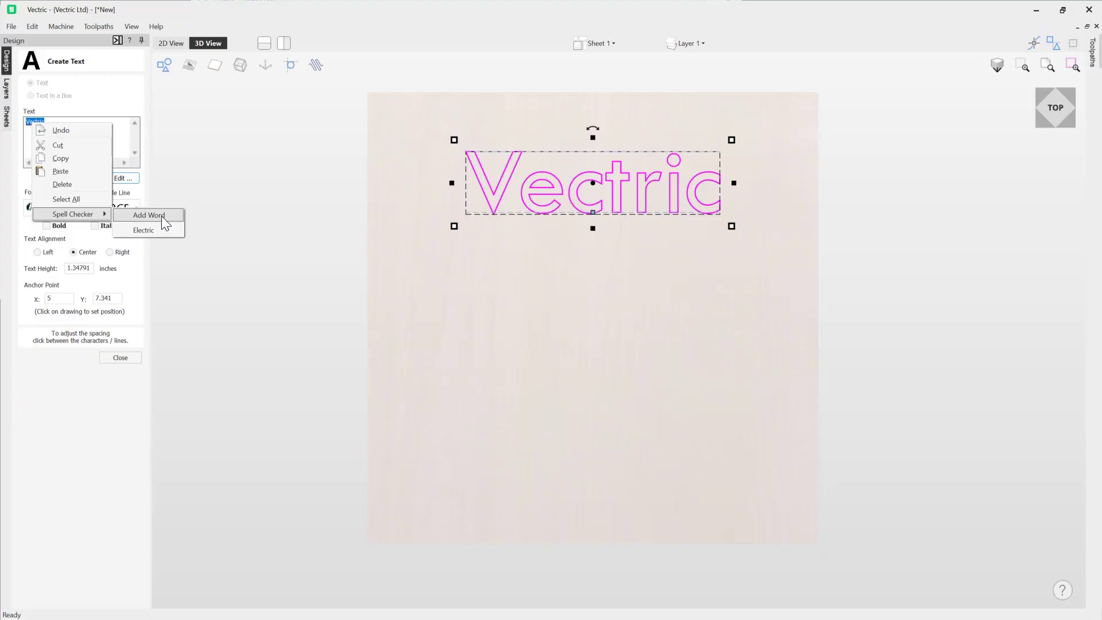
{"action": "left_click", "coordinate": [161, 218]}
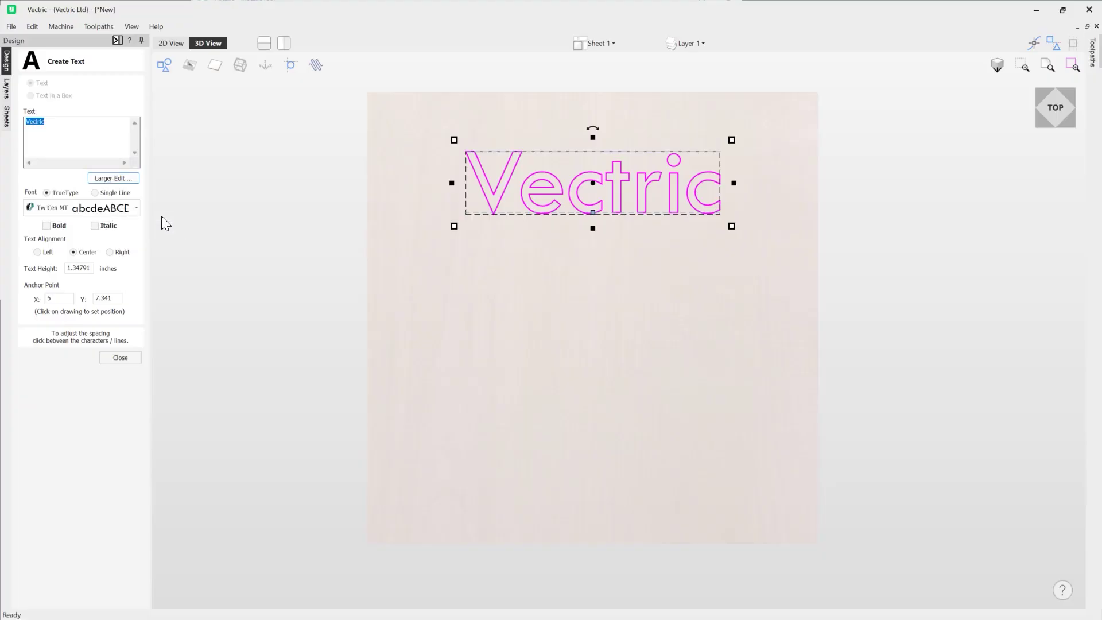
{"action": "left_click", "coordinate": [66, 119]}
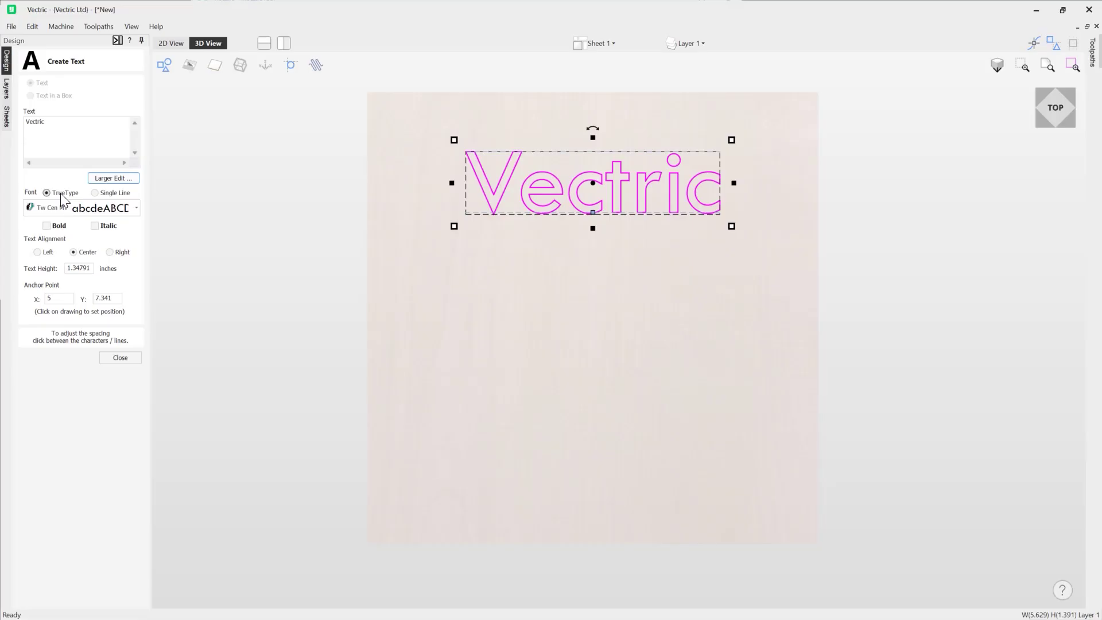
- Open the font list and scroll down toward Barlow Condensed Thin
{"action": "left_click", "coordinate": [137, 209]}
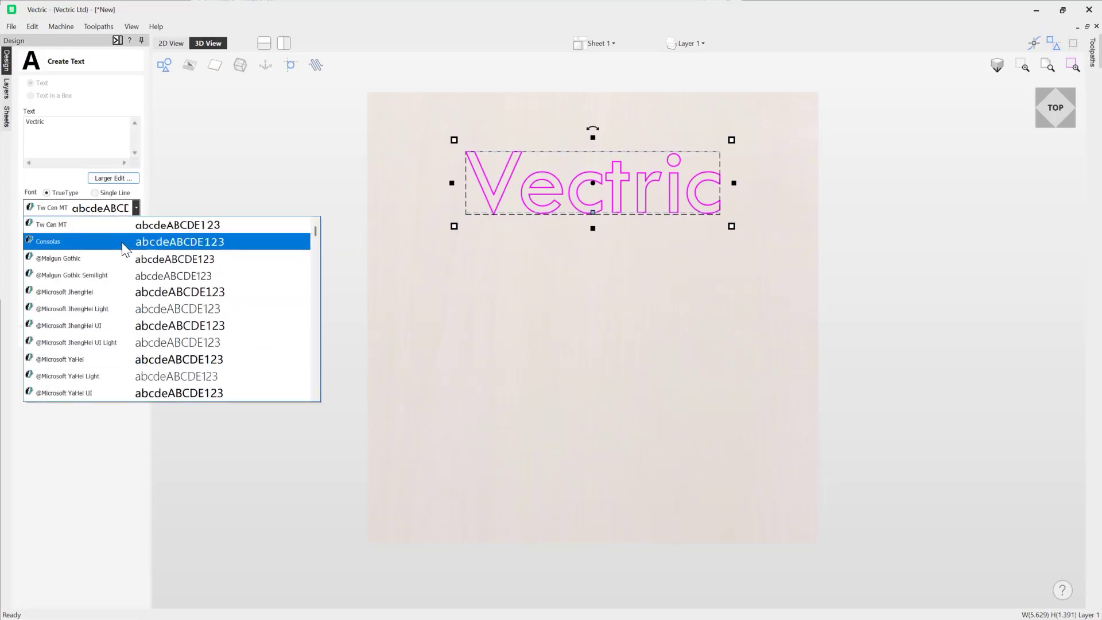
{"action": "scroll", "coordinate": [122, 253], "scroll_direction": "down", "scroll_amount": 5}
{"action": "scroll", "coordinate": [125, 260], "scroll_direction": "down", "scroll_amount": 5}
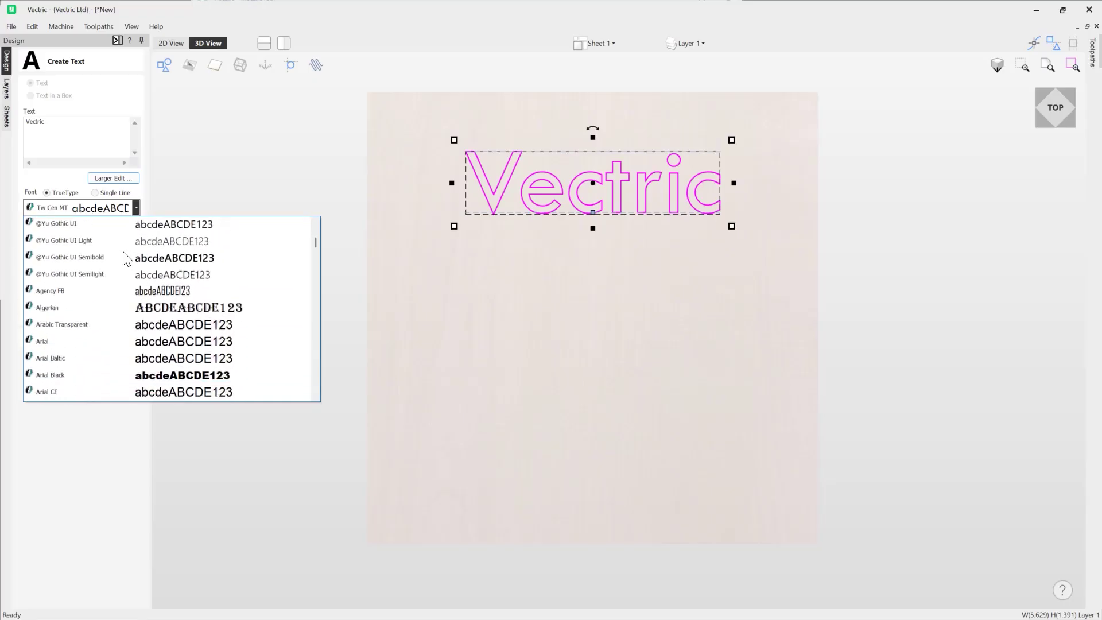
{"action": "scroll", "coordinate": [119, 263], "scroll_direction": "down", "scroll_amount": 5}
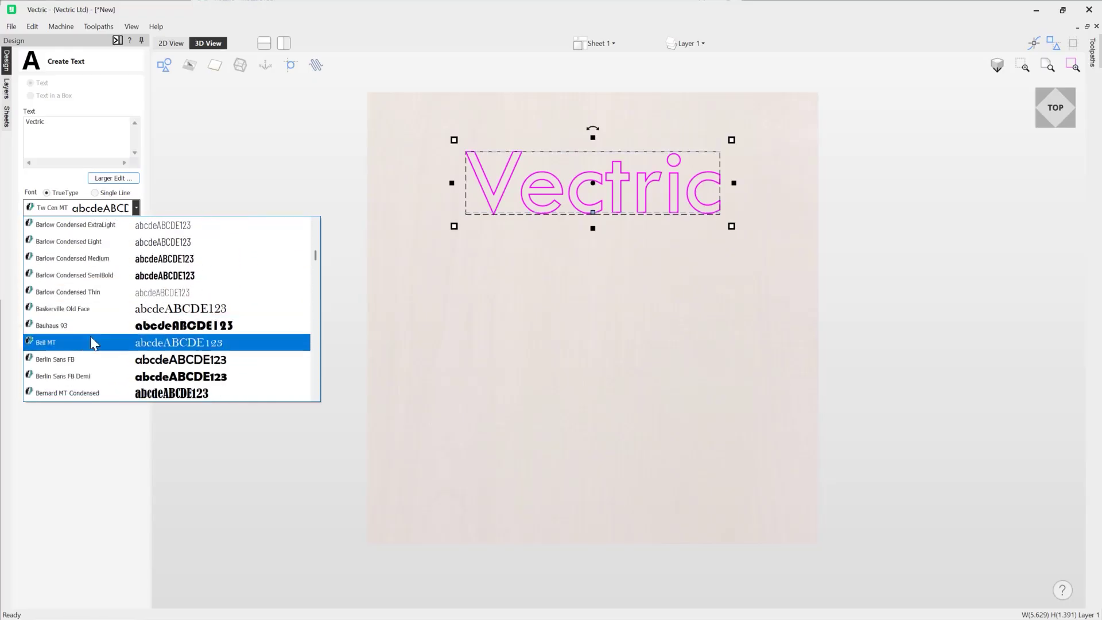
- Apply Barlow Condensed Thin, then step through Bookshelf Symbol 7, Calibri, Candara, Cascadia Code ExtraLight
{"action": "left_click", "coordinate": [141, 294]}
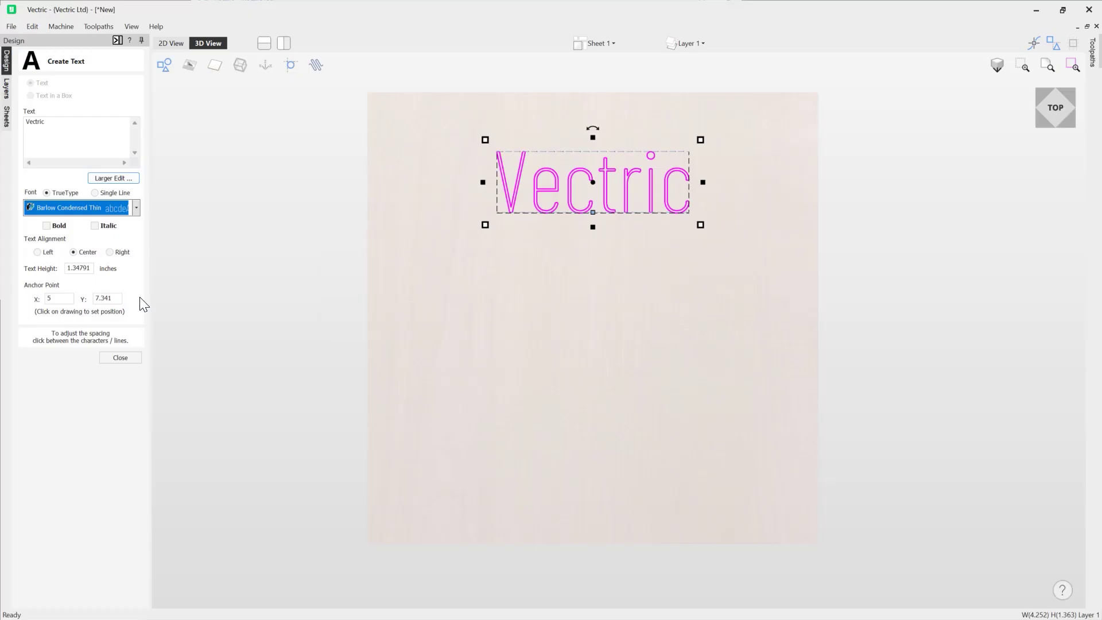
{"action": "key", "text": "Down"}
{"action": "key", "text": "Down"}
{"action": "key", "text": "Down"}
{"action": "key", "text": "Down"}
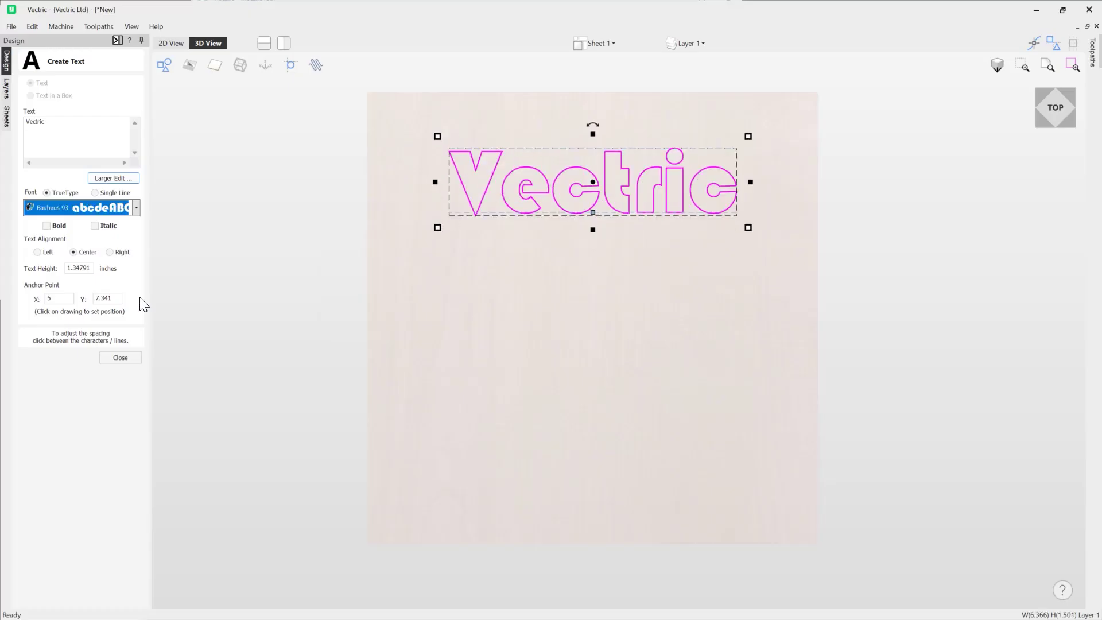
{"action": "key", "text": "Down"}
{"action": "key", "text": "Down"}
{"action": "key", "text": "Down"}
{"action": "key", "text": "Down"}
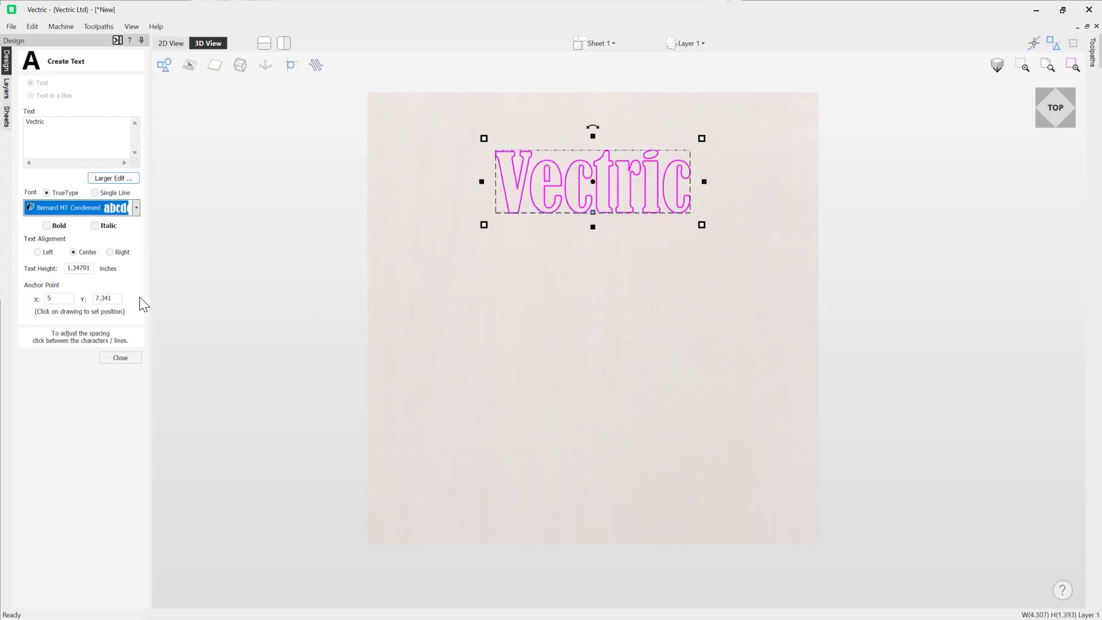
{"action": "key", "text": "Down"}
{"action": "key", "text": "Down"}
{"action": "key", "text": "Down"}
{"action": "key", "text": "Down"}
{"action": "key", "text": "Down"}
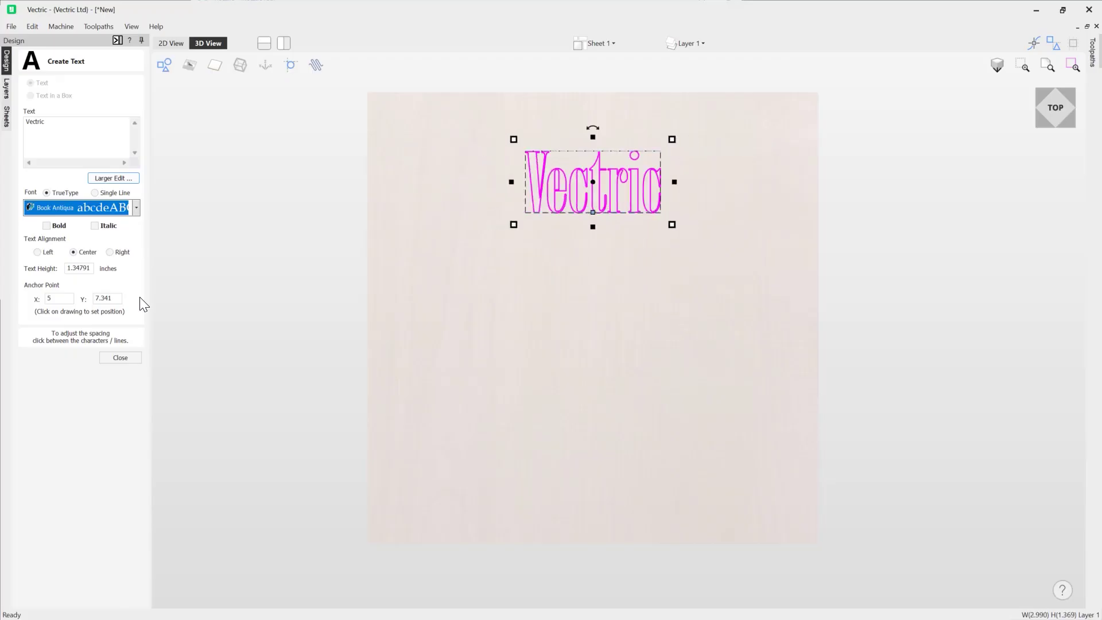
{"action": "key", "text": "Down"}
{"action": "key", "text": "Down"}
{"action": "key", "text": "Down"}
{"action": "key", "text": "Down"}
{"action": "key", "text": "Down"}
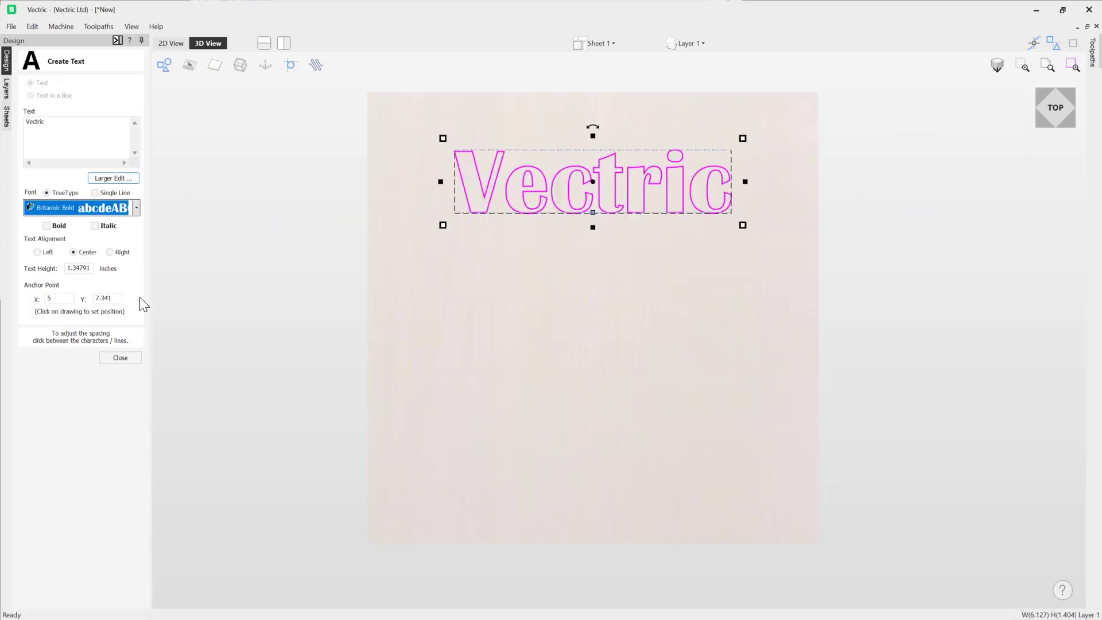
{"action": "key", "text": "Down"}
{"action": "key", "text": "Down"}
{"action": "key", "text": "Down"}
{"action": "key", "text": "Down"}
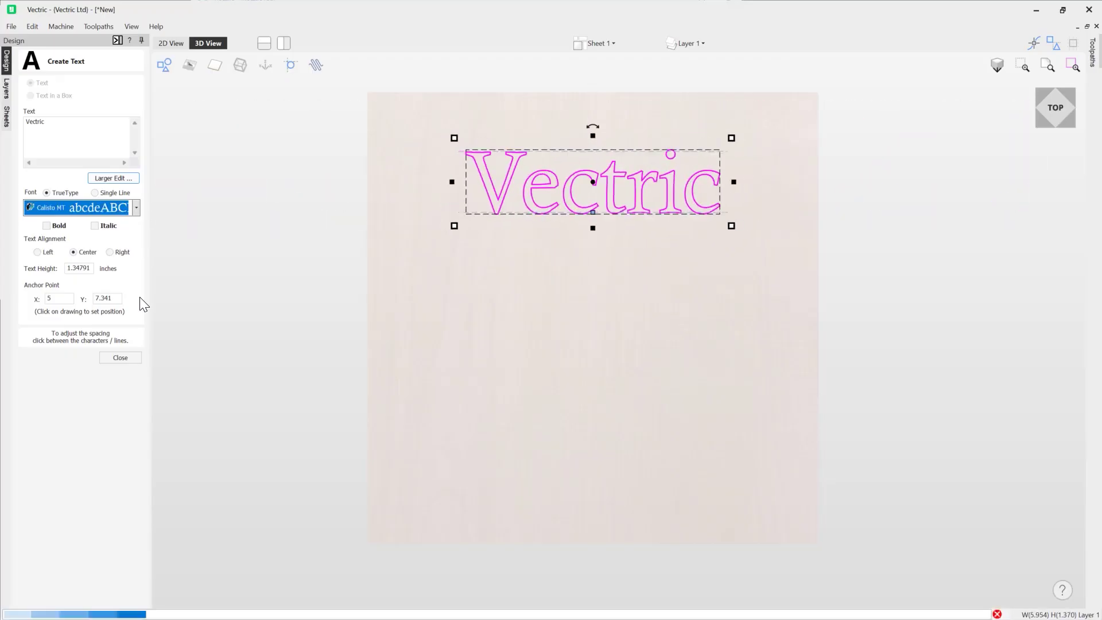
{"action": "key", "text": "Down"}
{"action": "key", "text": "Down"}
{"action": "key", "text": "Down"}
{"action": "key", "text": "Down"}
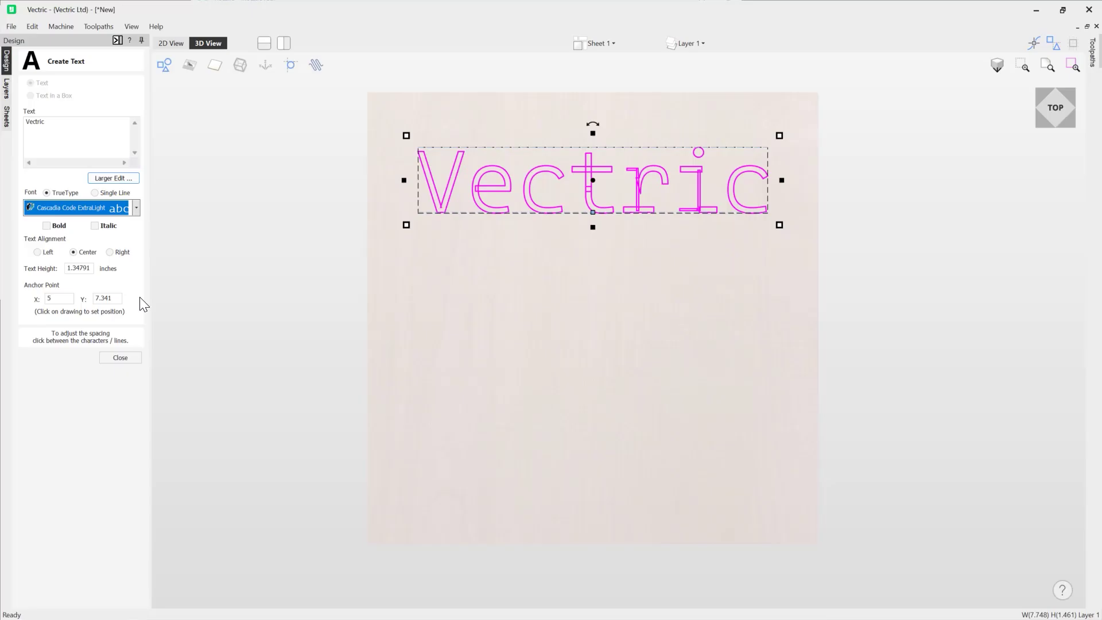
- Jump to Impact and step through Javanese Text, Lato Black, Leelawadee UI to Lucida Bright
{"action": "key", "text": "i"}
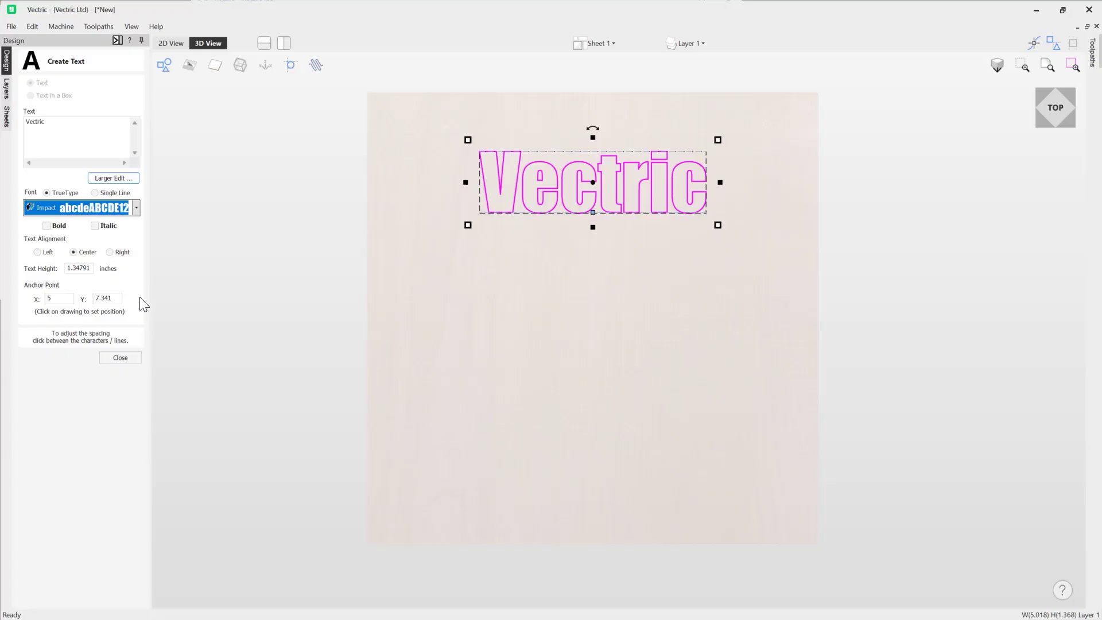
{"action": "key", "text": "Down"}
{"action": "key", "text": "Down"}
{"action": "key", "text": "Down"}
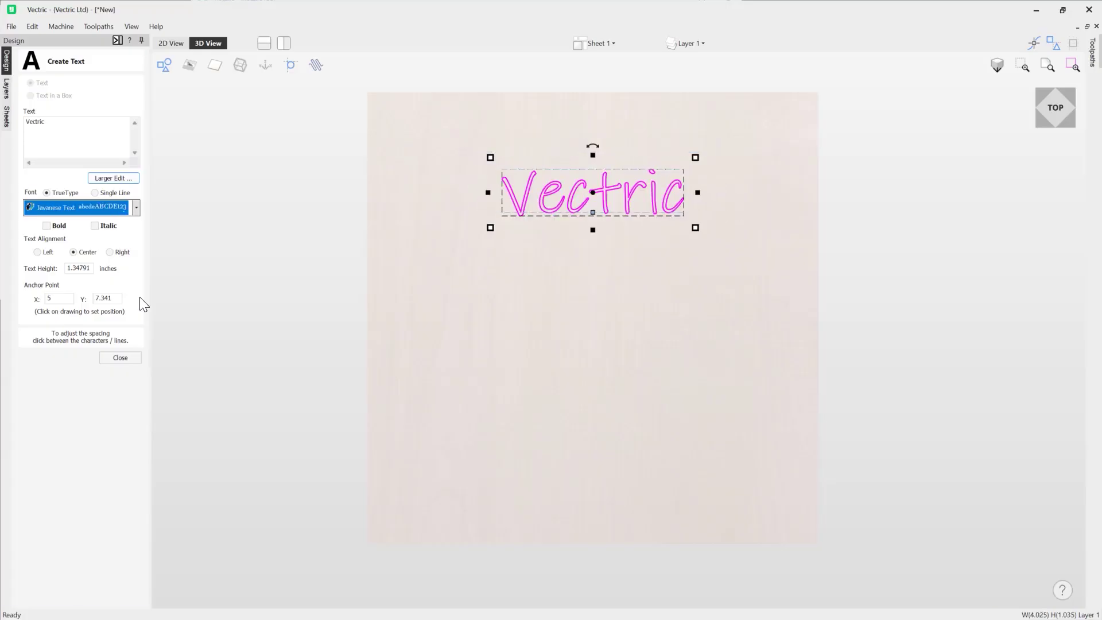
{"action": "key", "text": "Down"}
{"action": "key", "text": "Down"}
{"action": "key", "text": "Down"}
{"action": "key", "text": "Down"}
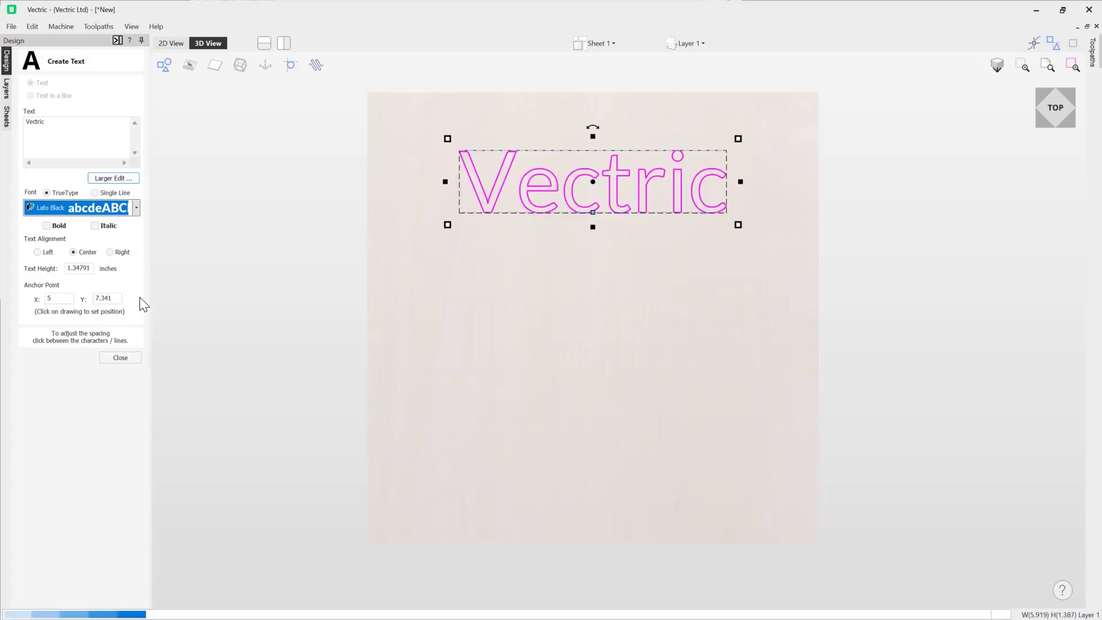
{"action": "key", "text": "Down"}
{"action": "key", "text": "Down"}
{"action": "key", "text": "Down"}
{"action": "key", "text": "Down"}
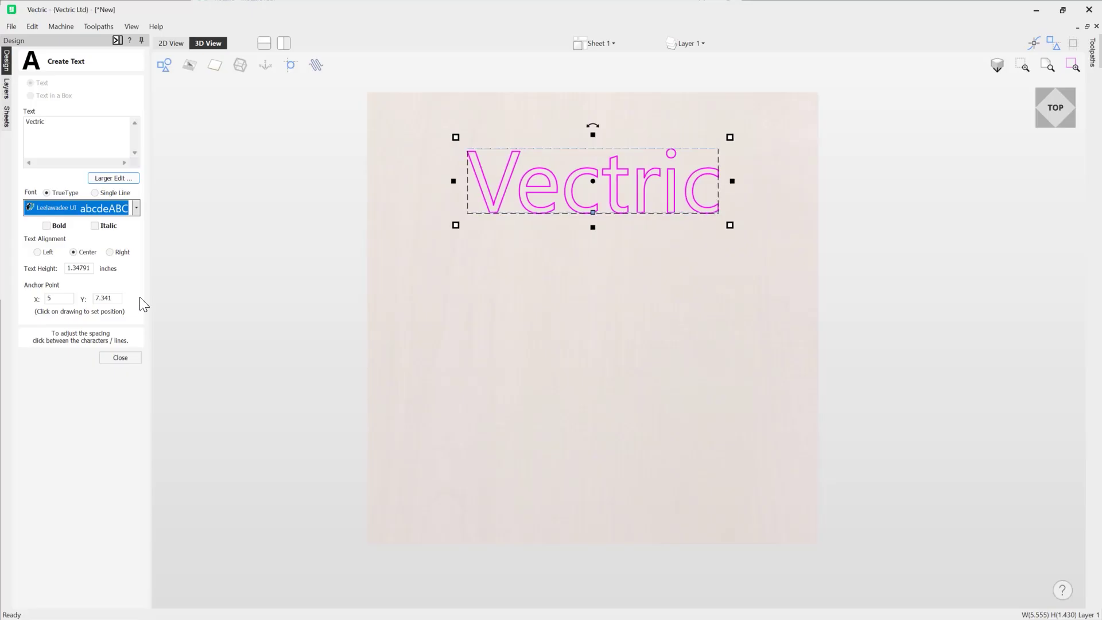
{"action": "key", "text": "Down"}
{"action": "key", "text": "Down"}
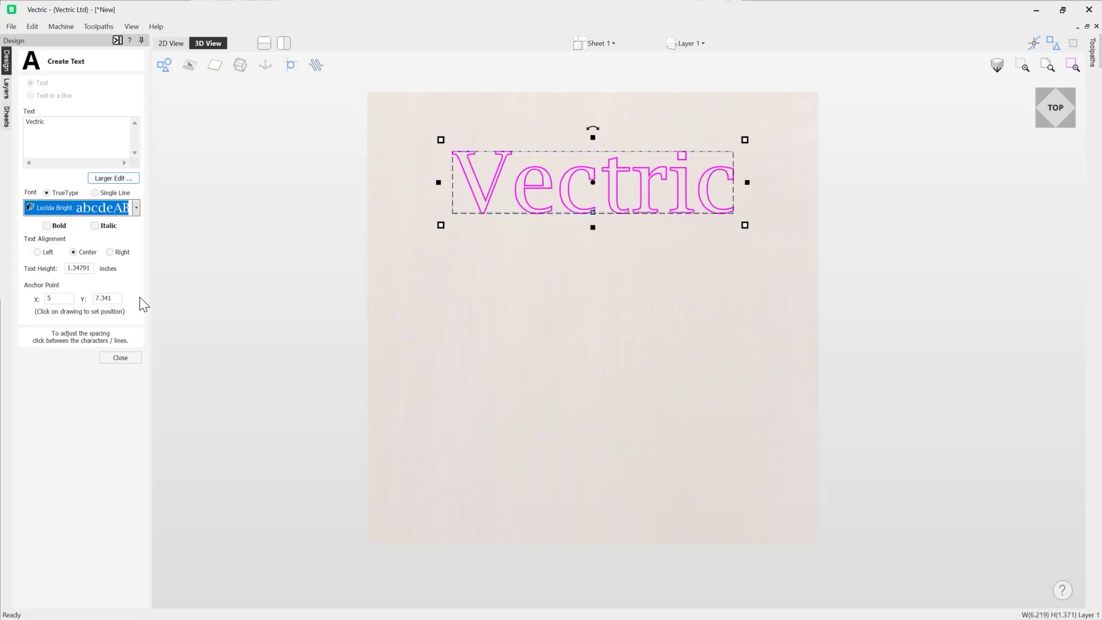
{"action": "left_click", "coordinate": [136, 208]}
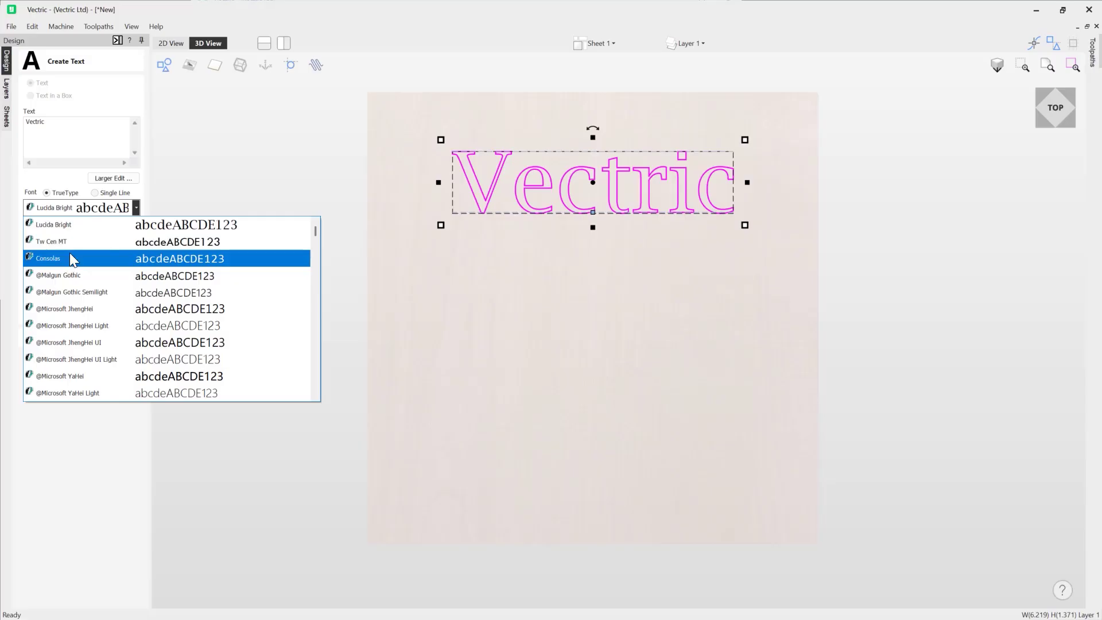
- Switch the text to a single-line font, drawing 'Vectric' as Century strokes
{"action": "left_click", "coordinate": [32, 26]}
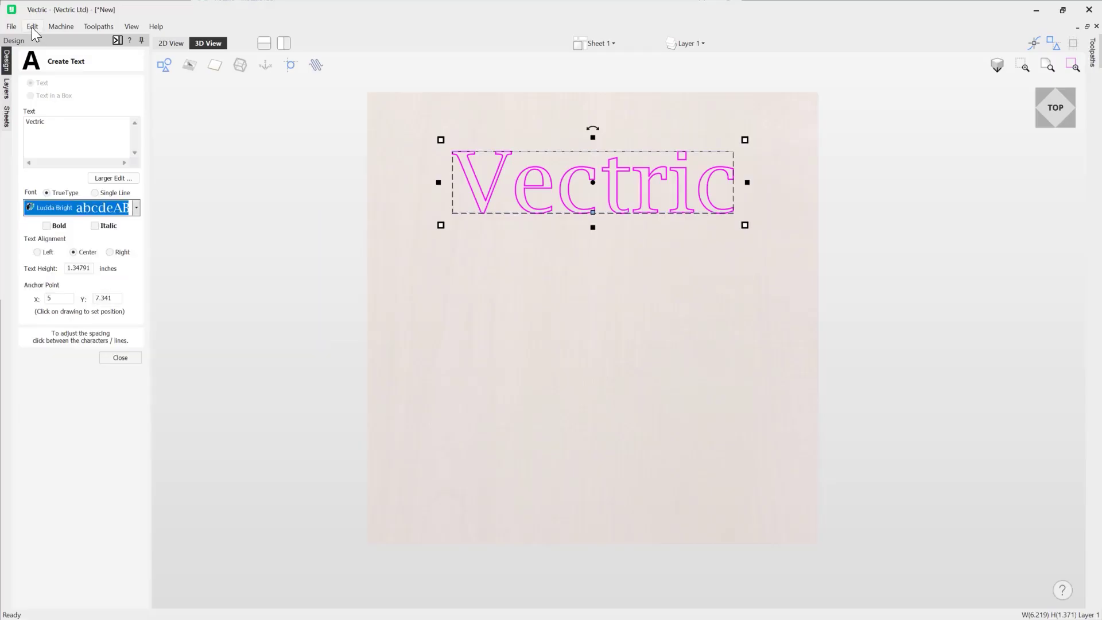
{"action": "left_click", "coordinate": [32, 27]}
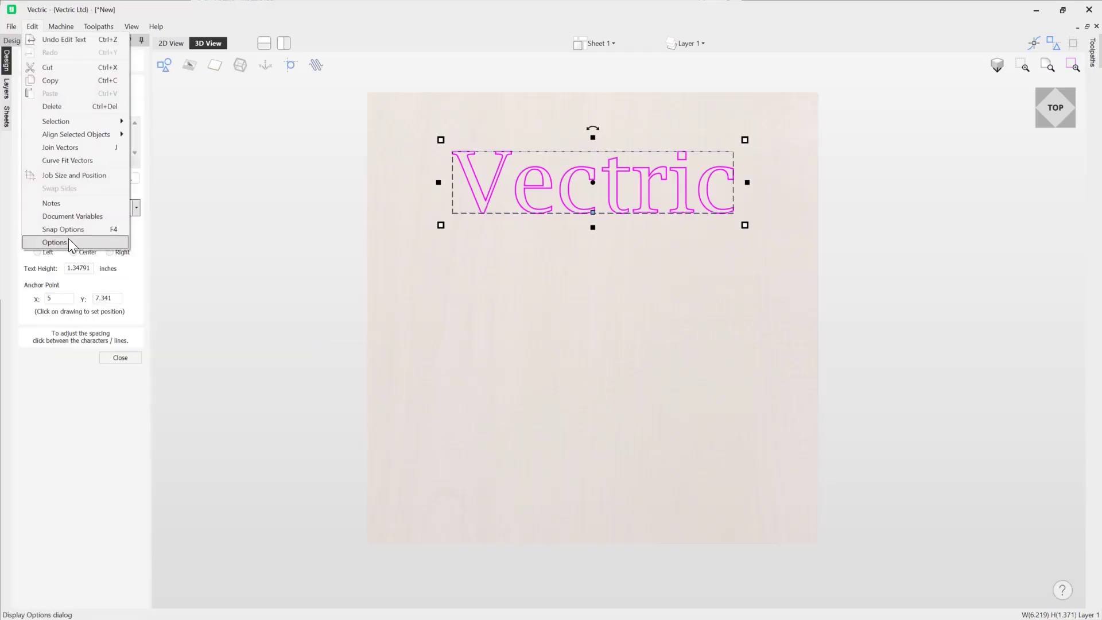
{"action": "left_click", "coordinate": [82, 370]}
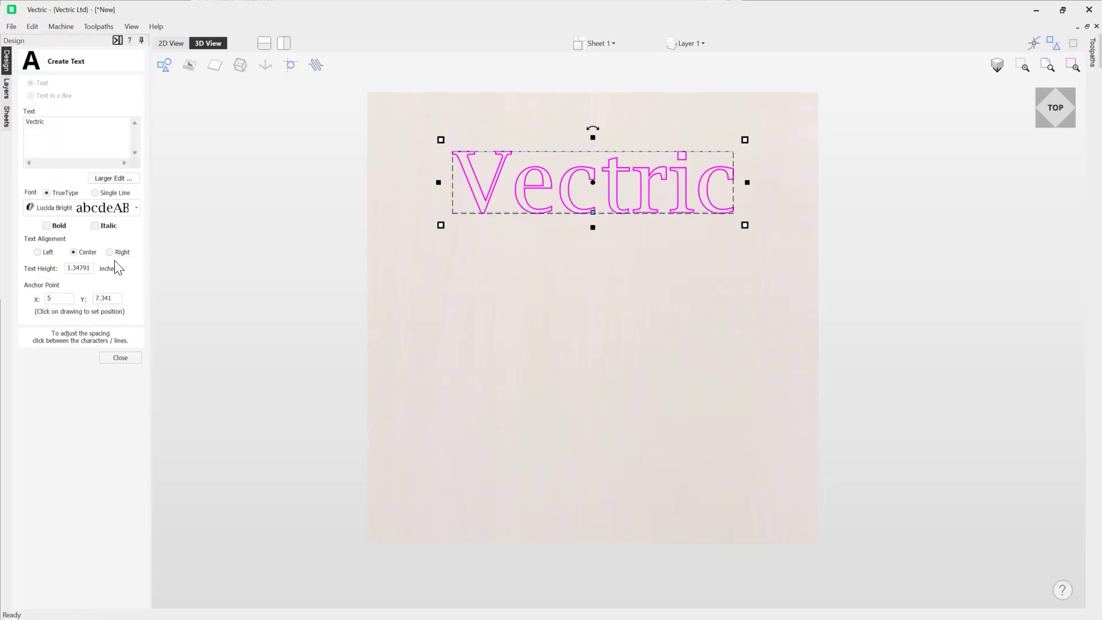
{"action": "left_click", "coordinate": [112, 194]}
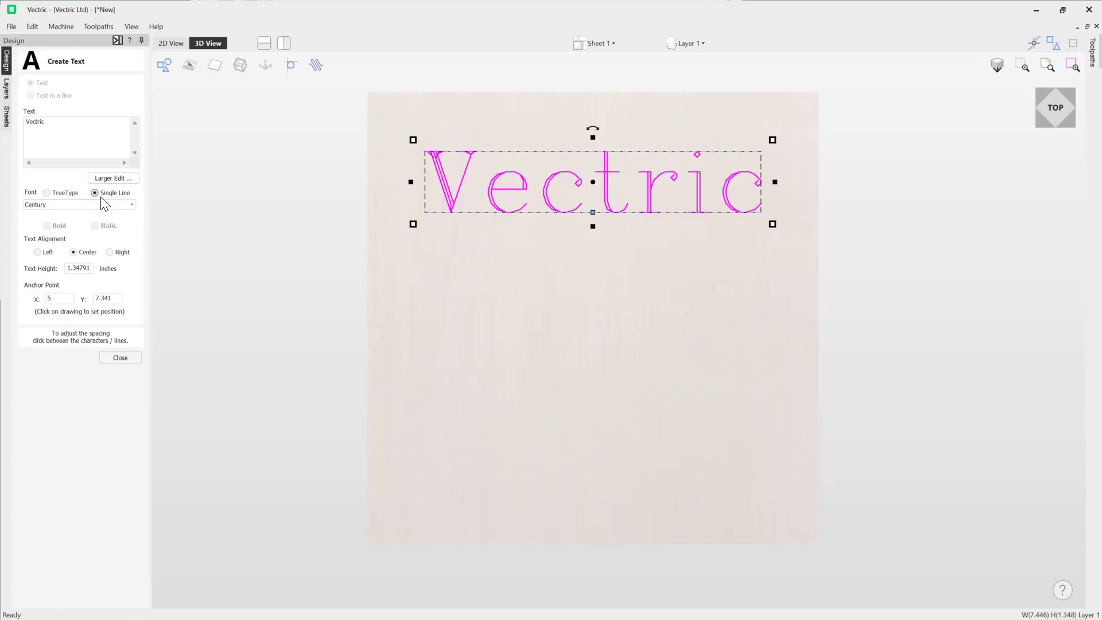
- Try Connecting Script 4L and Norm West 1L, settling on Times New Roman 3L
{"action": "left_click", "coordinate": [132, 205]}
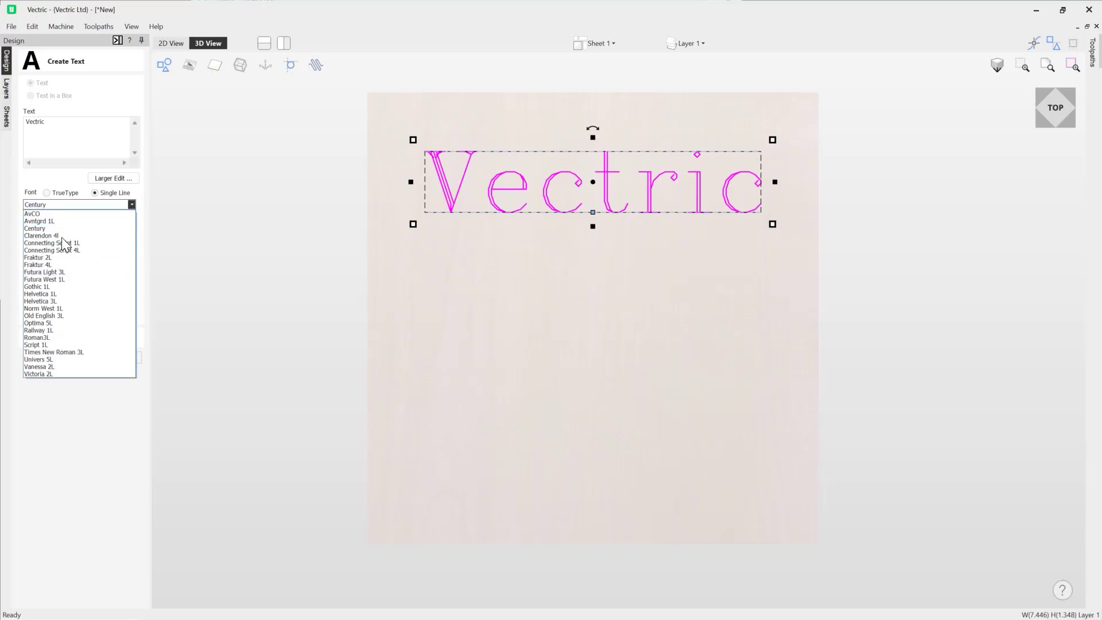
{"action": "left_click", "coordinate": [64, 251]}
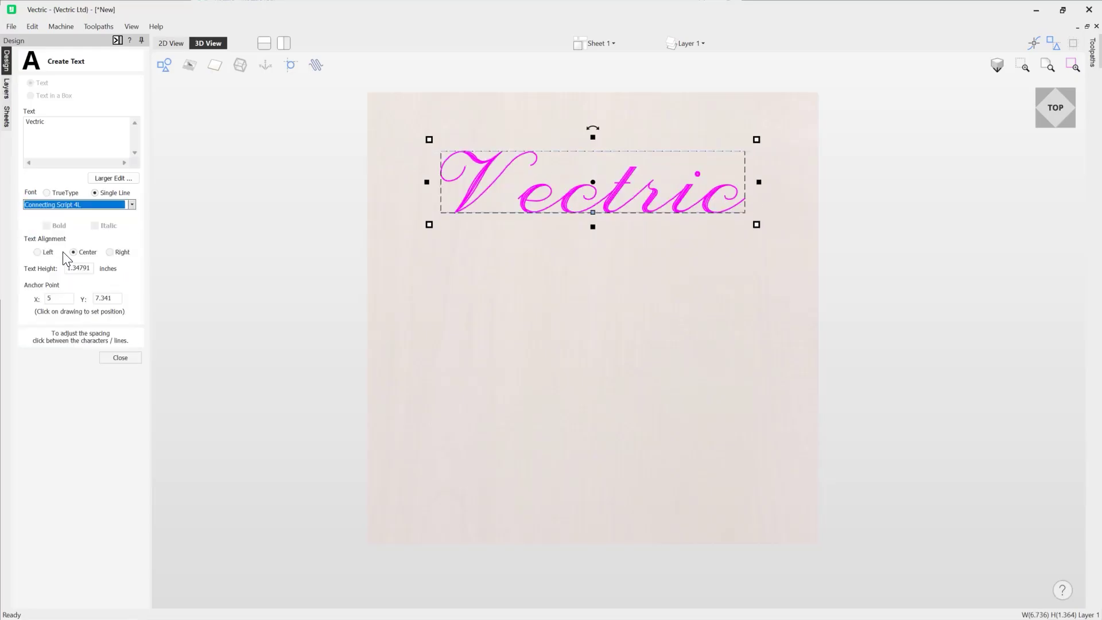
{"action": "key", "text": "Down"}
{"action": "key", "text": "Down"}
{"action": "key", "text": "Down"}
{"action": "key", "text": "Down"}
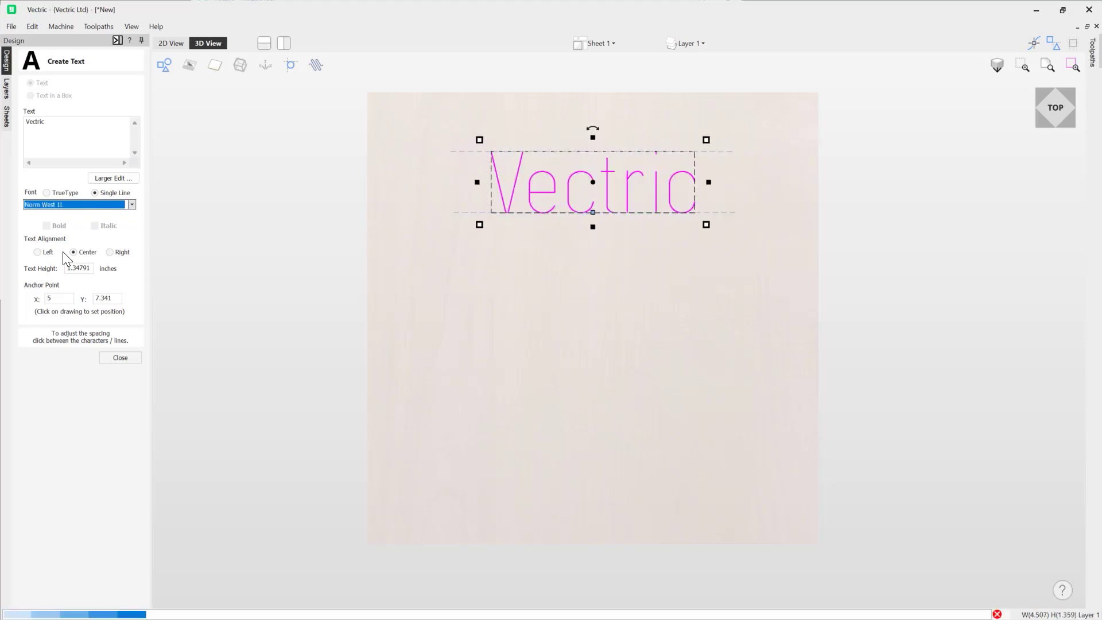
{"action": "key", "text": "Down"}
{"action": "key", "text": "Down"}
{"action": "key", "text": "Down"}
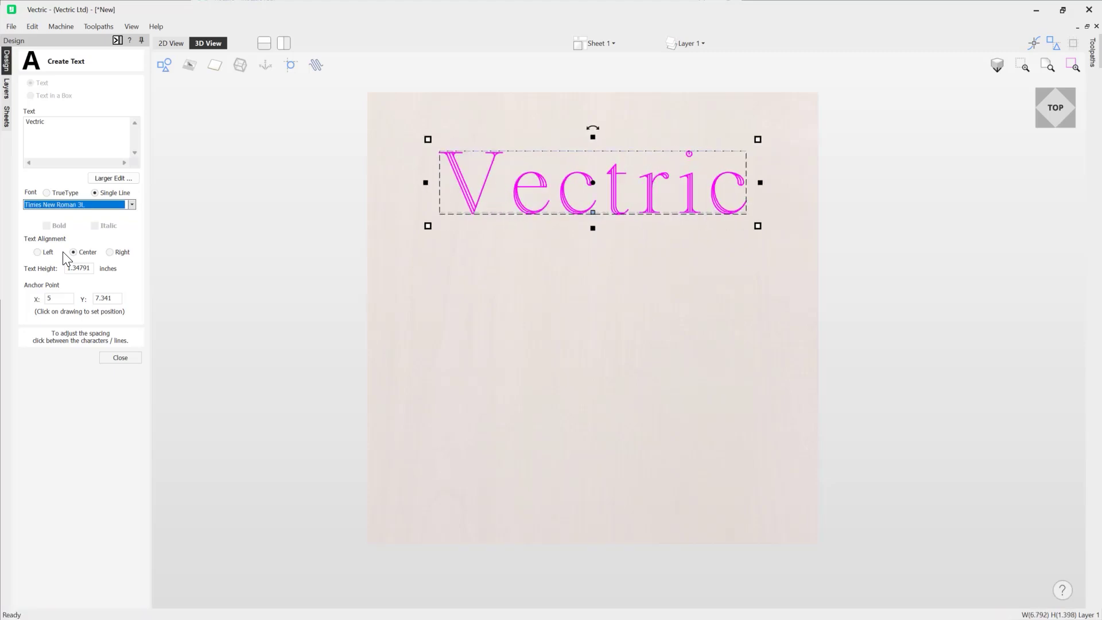
- Return to TrueType Lucida Bright and try bold on, then off
{"action": "left_click", "coordinate": [47, 193]}
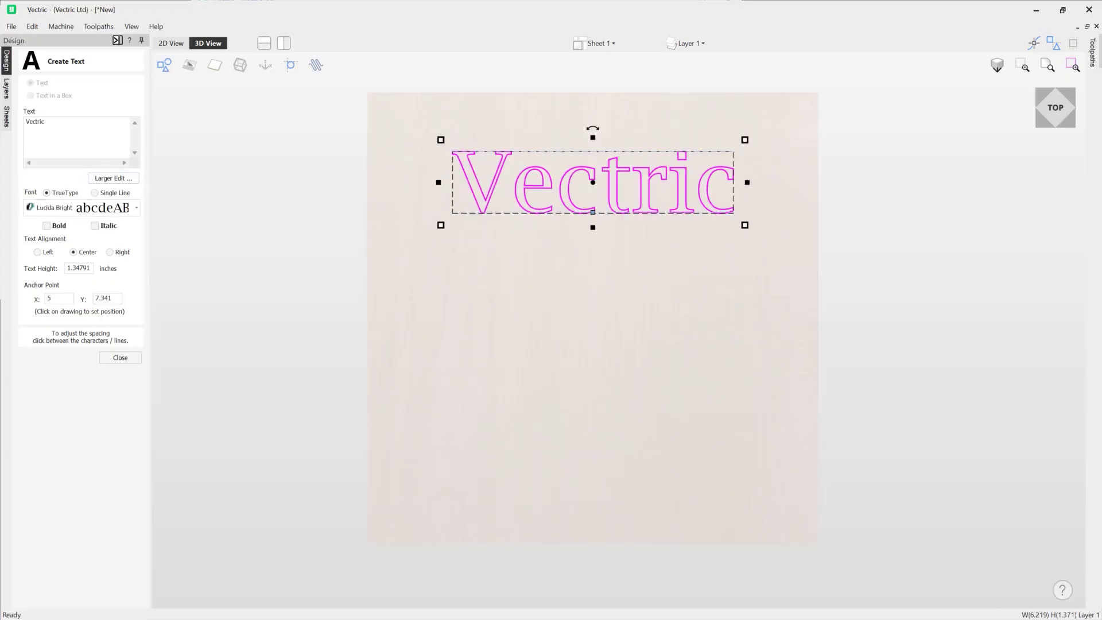
{"action": "left_click", "coordinate": [45, 121]}
{"action": "left_click", "coordinate": [46, 226]}
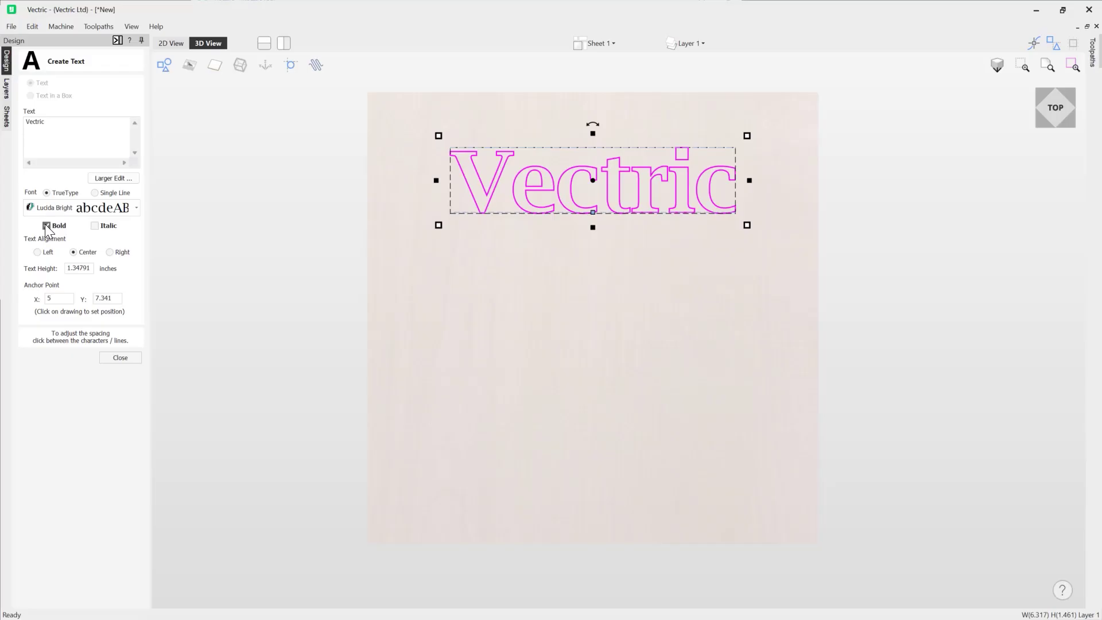
{"action": "left_click", "coordinate": [47, 226]}
- Try italic combined with bold, then turn both bold and italic off
{"action": "left_click", "coordinate": [96, 225]}
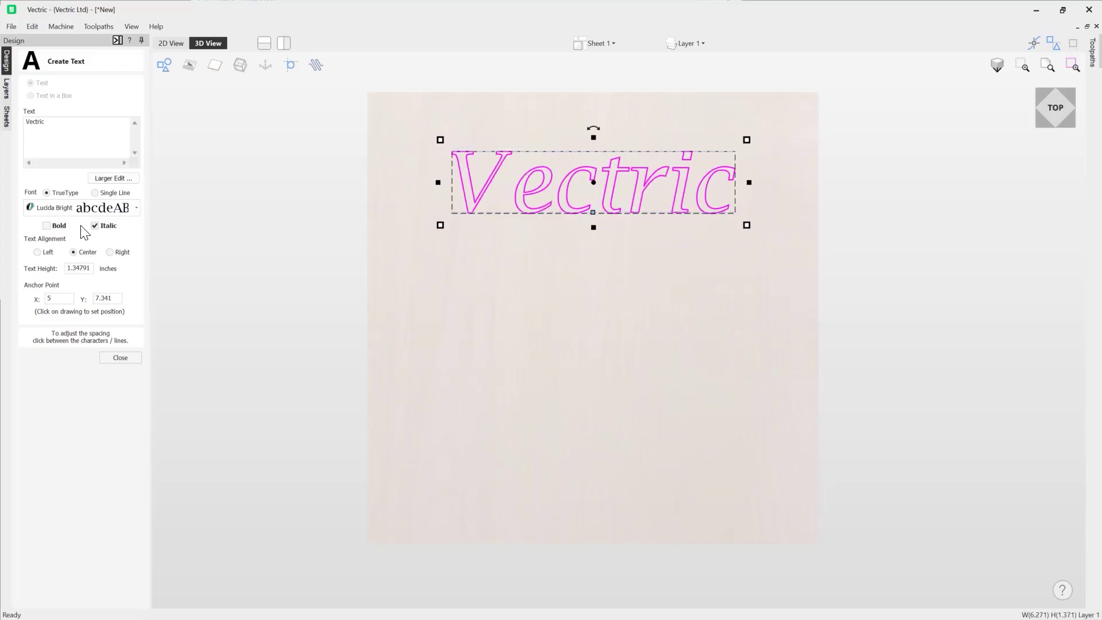
{"action": "left_click", "coordinate": [49, 226]}
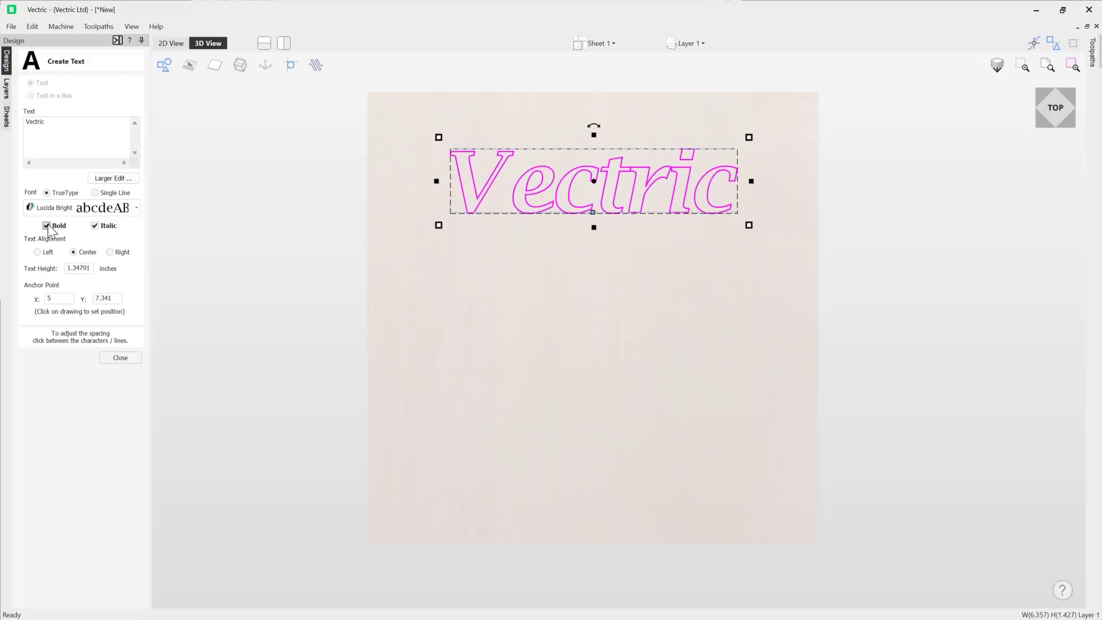
{"action": "left_click", "coordinate": [48, 227]}
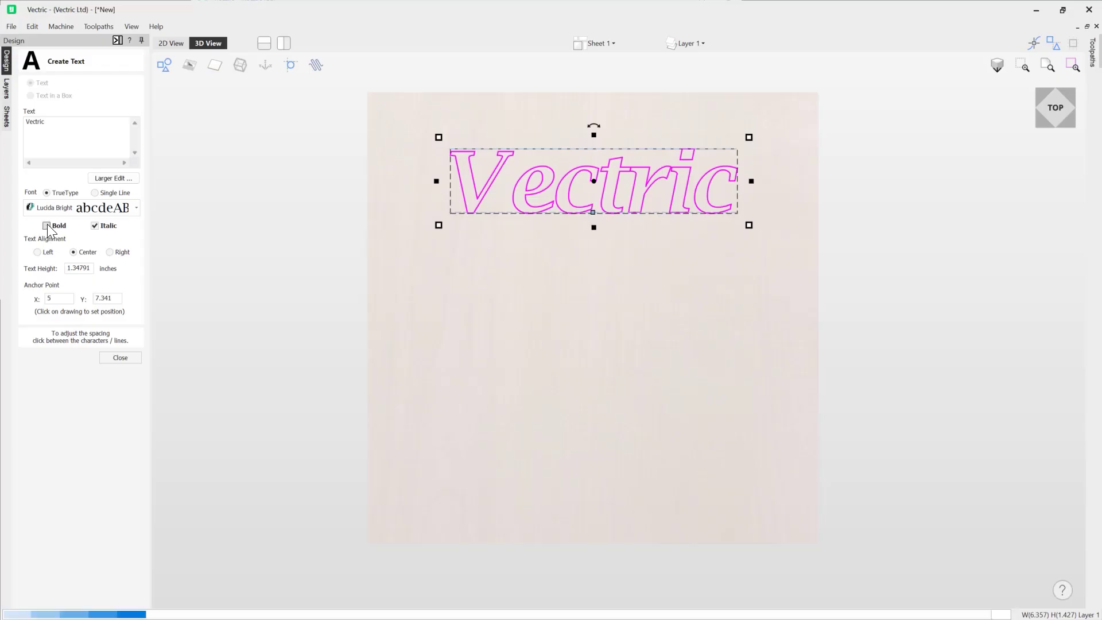
{"action": "left_click", "coordinate": [94, 226]}
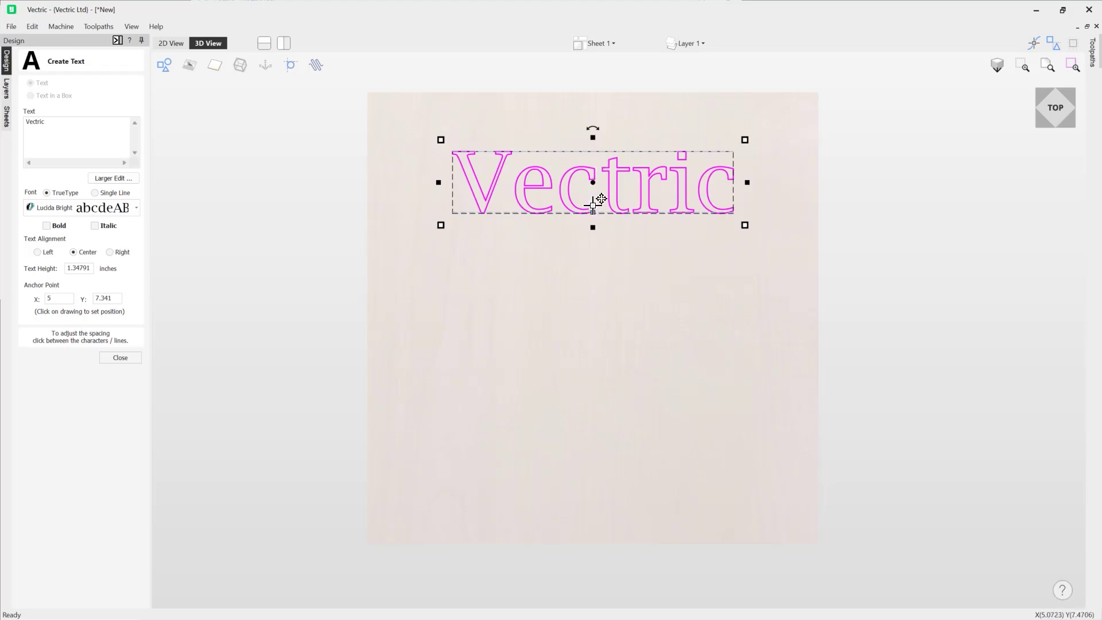
{"action": "left_click", "coordinate": [38, 252]}
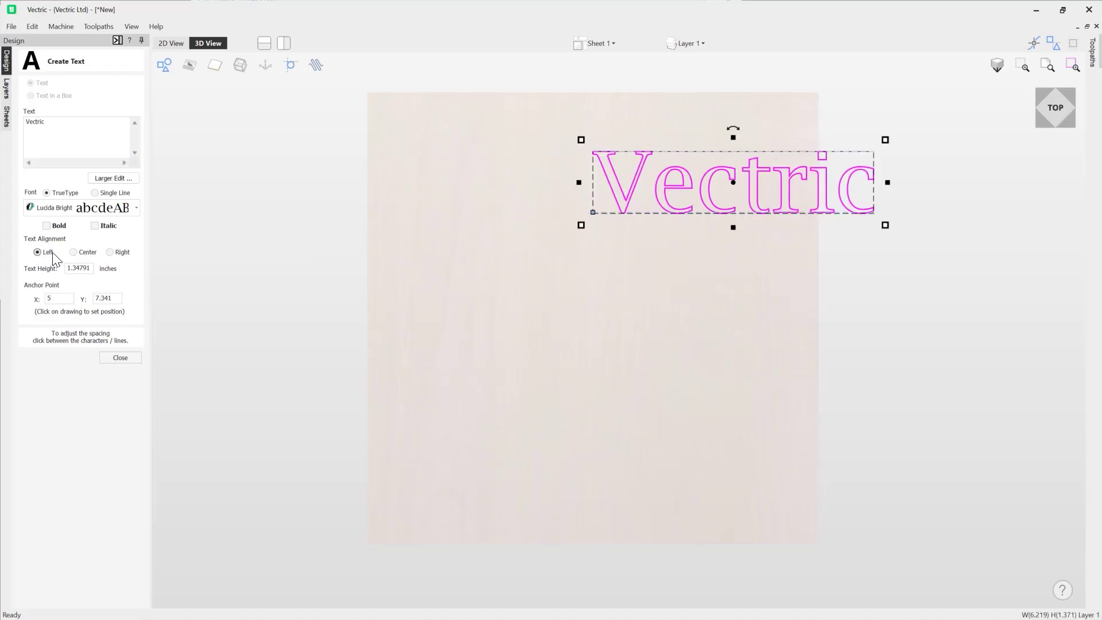
{"action": "left_click", "coordinate": [110, 252]}
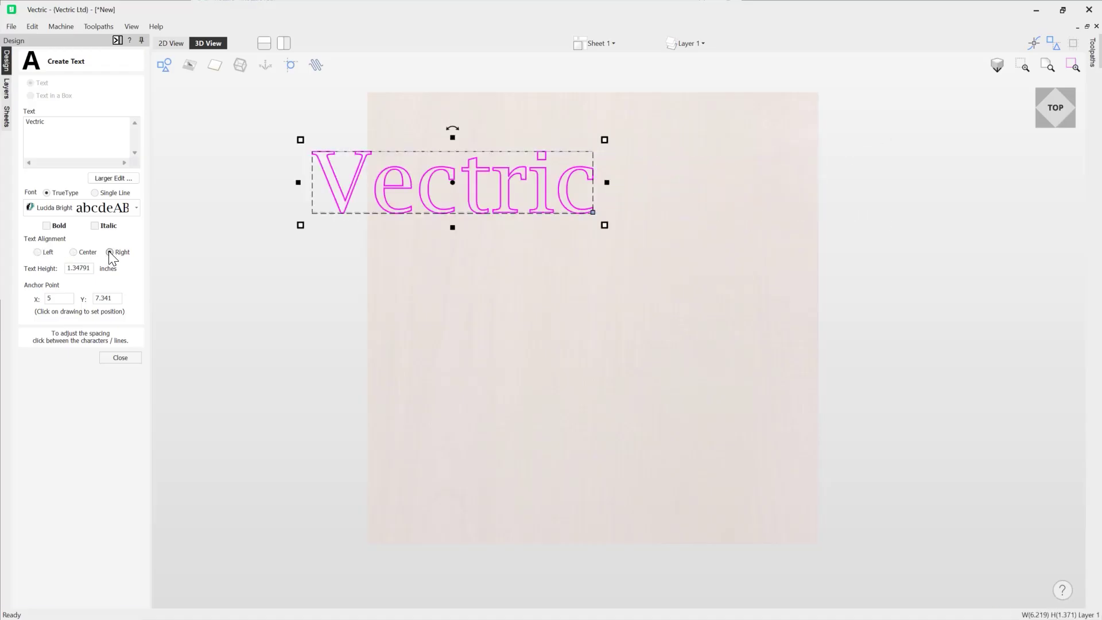
{"action": "left_click", "coordinate": [73, 252]}
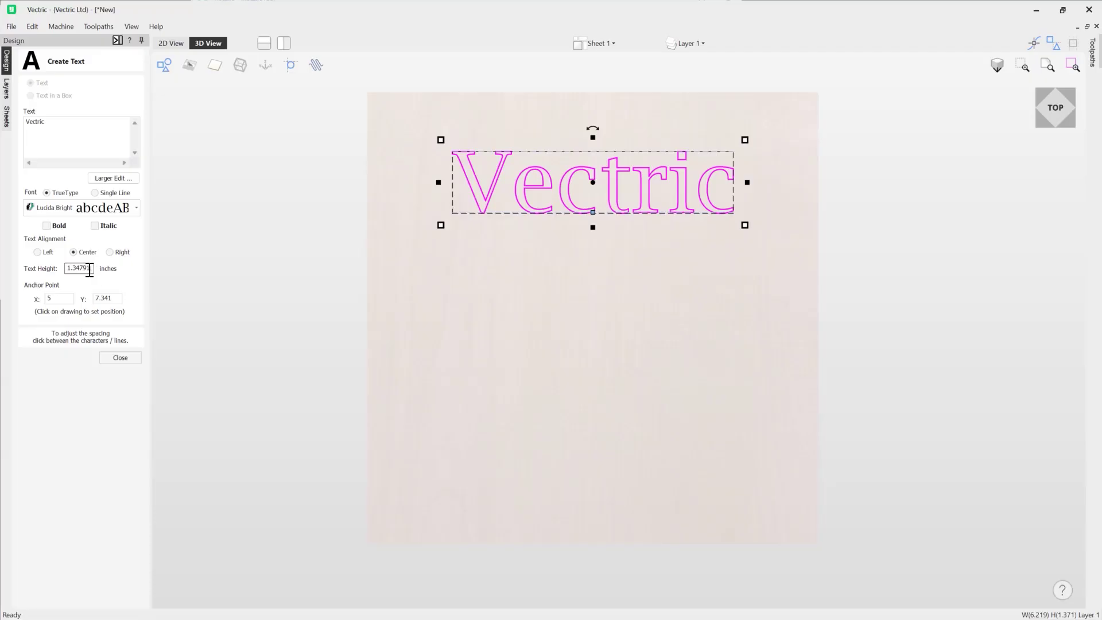
- Set the text height to 0.5, then scale the text to about 5.24 x 1.16 inches
{"action": "double_click", "coordinate": [90, 269]}
{"action": "type", "text": "1.0"}
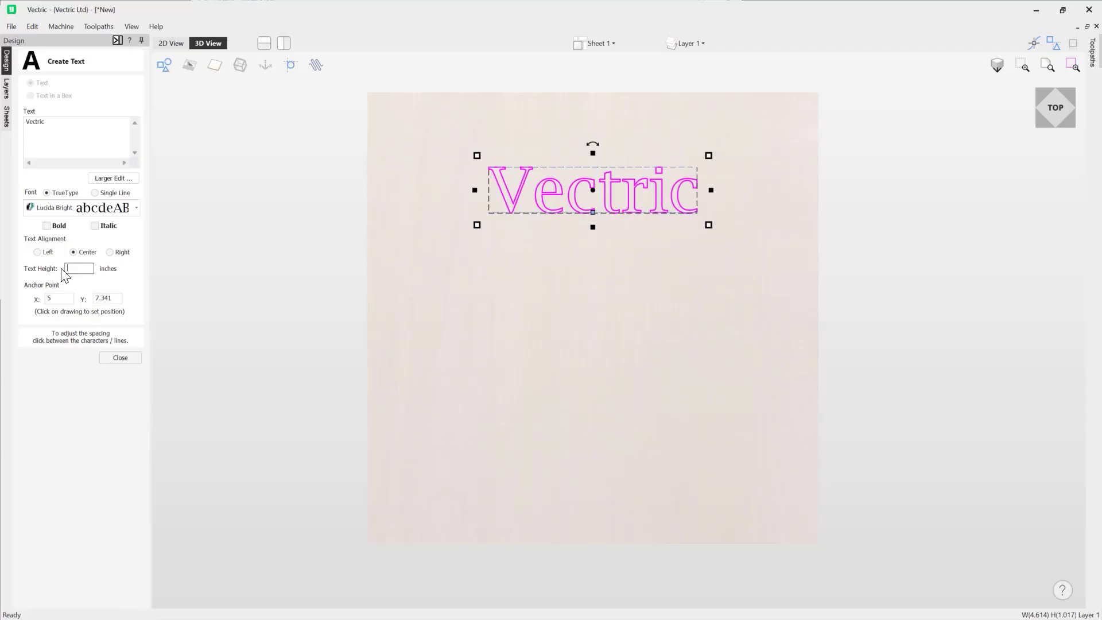
{"action": "type", "text": "0.5"}
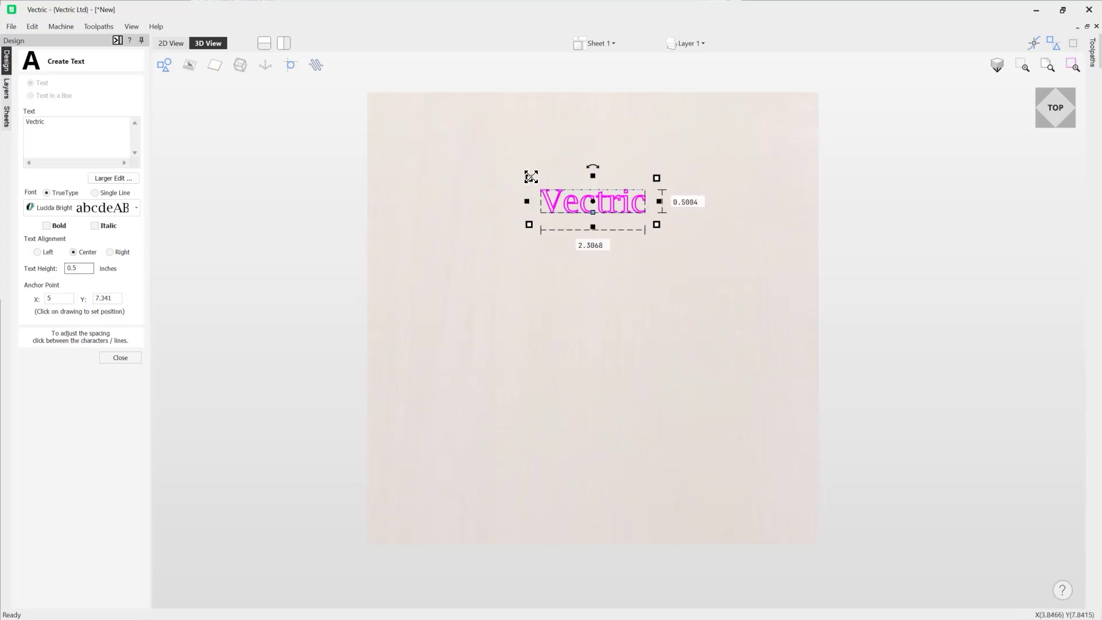
{"action": "left_click_drag", "start_coordinate": [531, 177], "coordinate": [398, 149]}
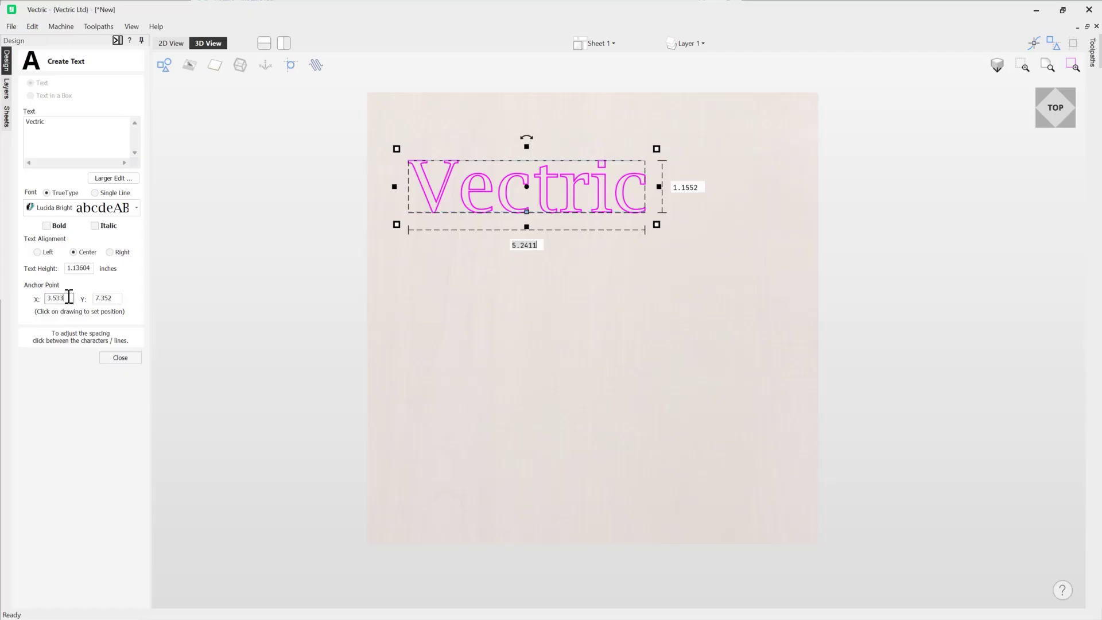
- Set the text anchor X and Y to 5 in the Create Text panel
{"action": "left_click_drag", "start_coordinate": [64, 298], "coordinate": [38, 301]}
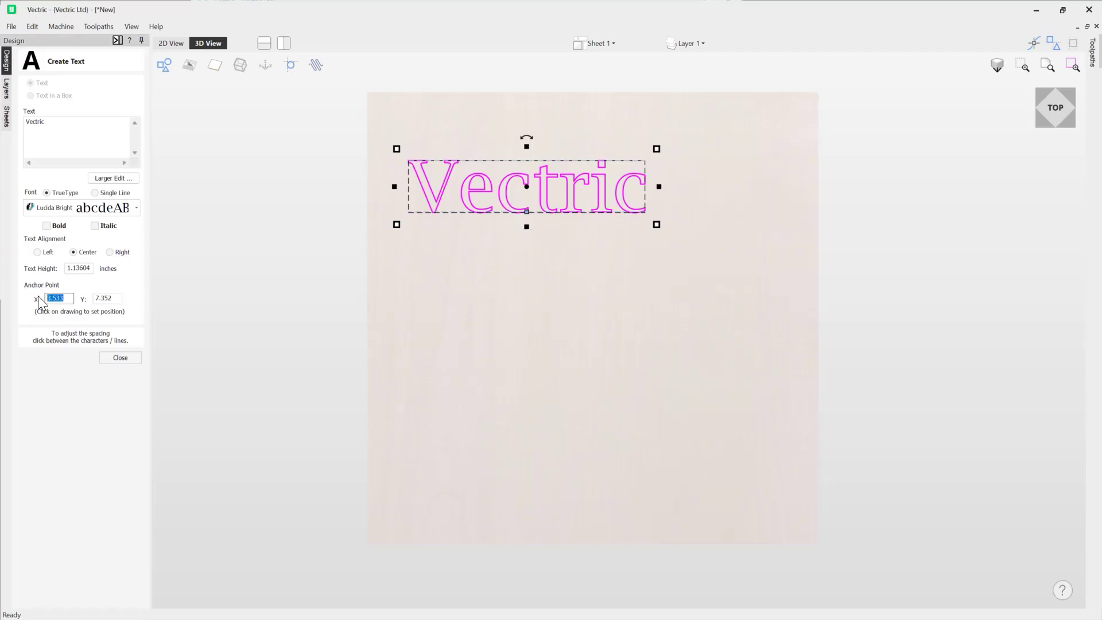
{"action": "type", "text": "5"}
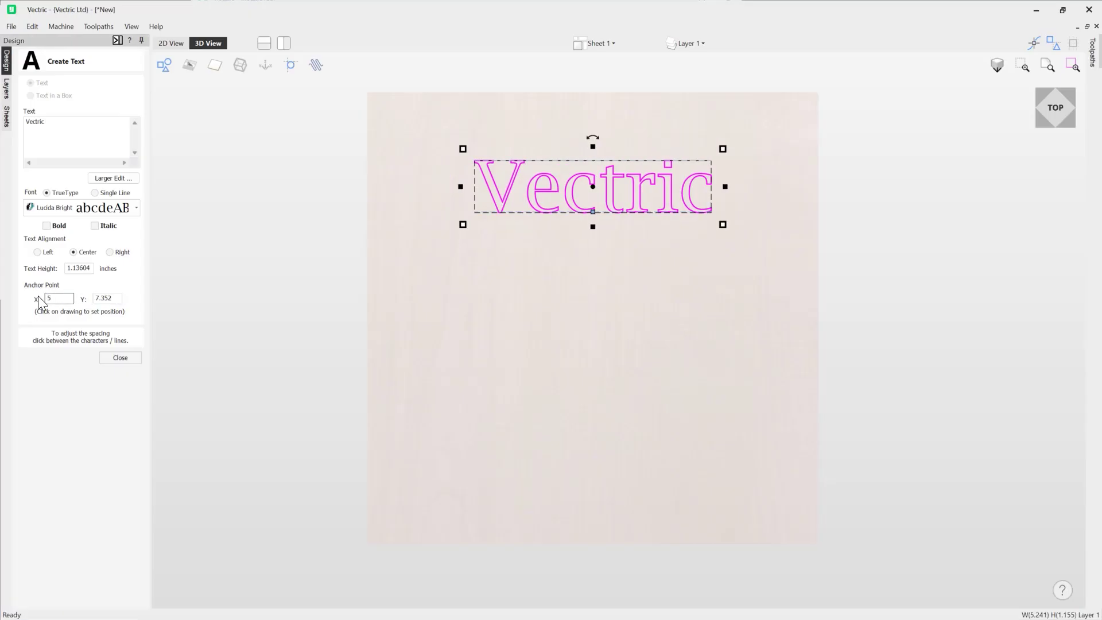
{"action": "key", "text": "Tab"}
{"action": "type", "text": "5"}
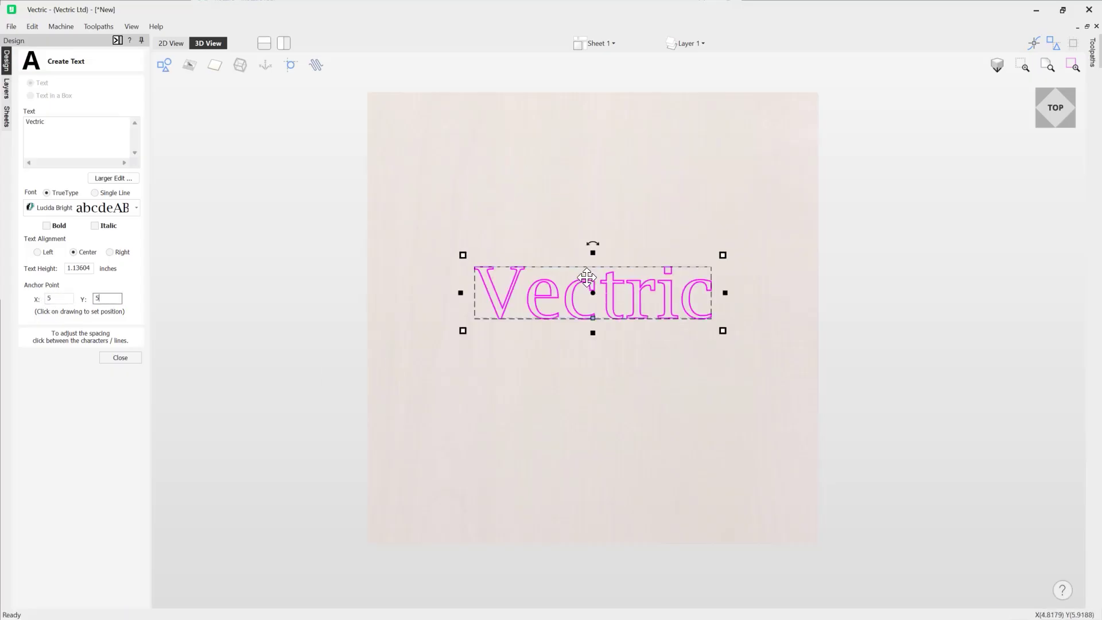
- Move the text up, then set its centre to exact coordinates X 5, Y 5
{"action": "left_click_drag", "start_coordinate": [586, 278], "coordinate": [579, 212]}
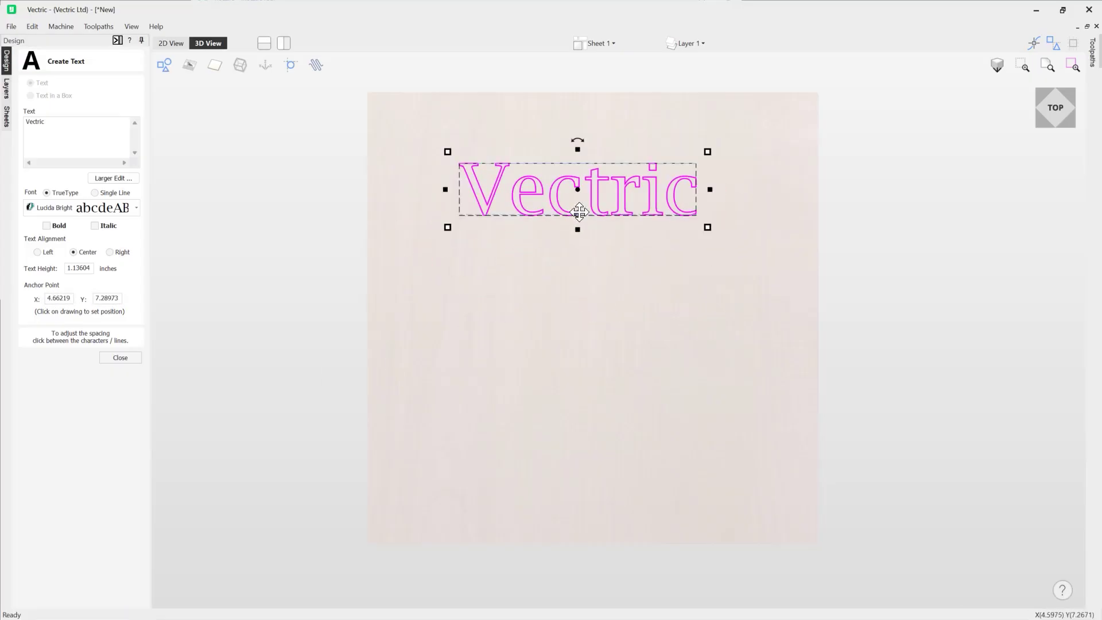
{"action": "left_click", "coordinate": [578, 189]}
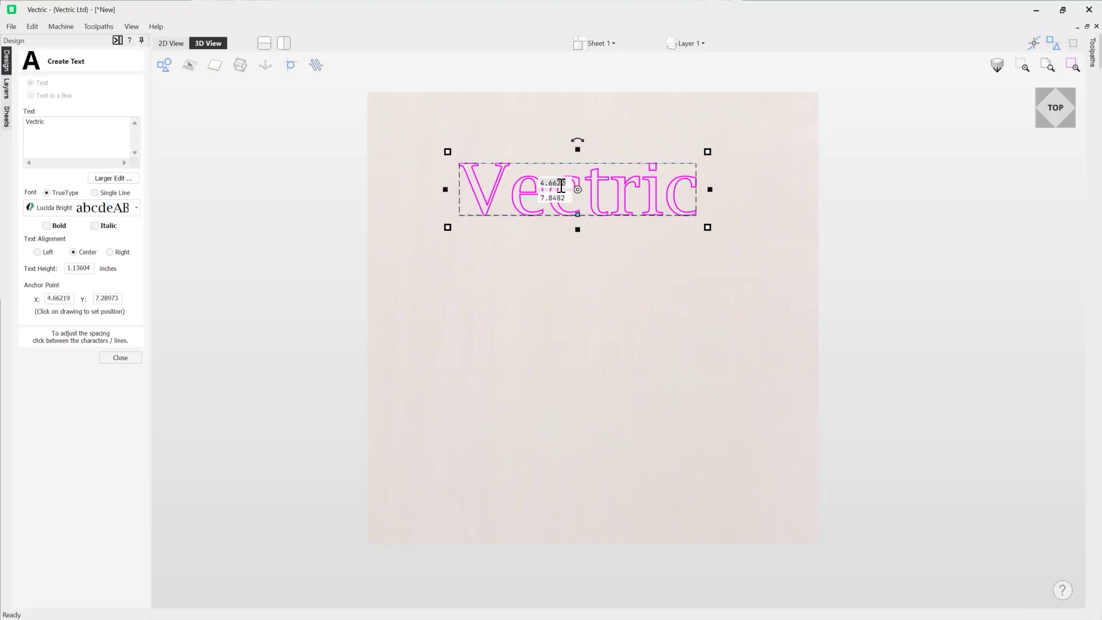
{"action": "type", "text": "5"}
{"action": "key", "text": "Tab"}
{"action": "type", "text": "5"}
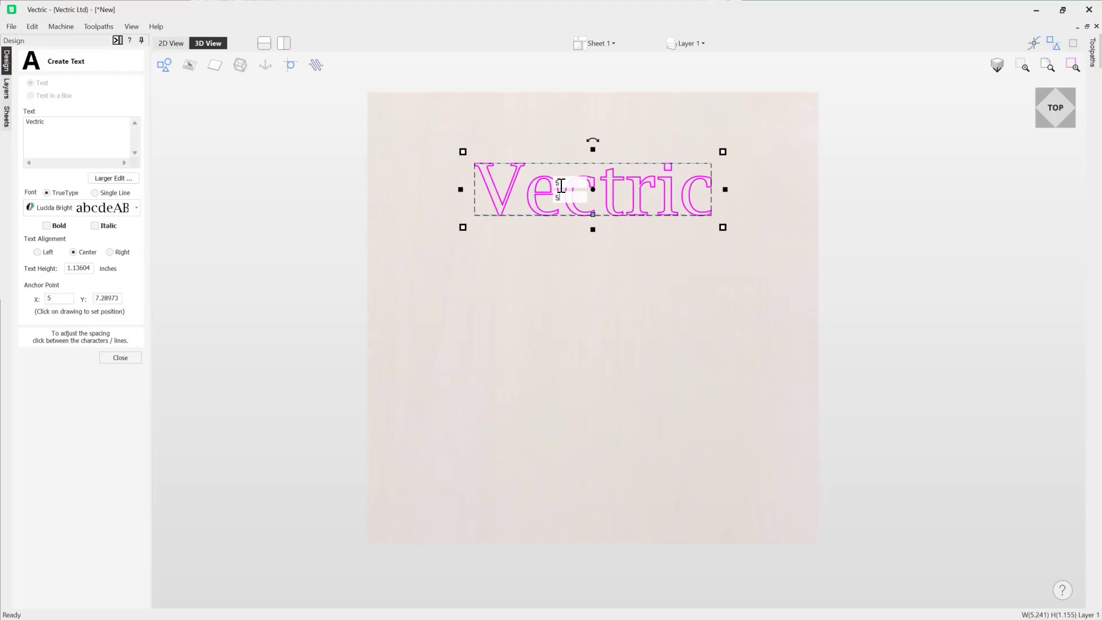
{"action": "key", "text": "Return"}
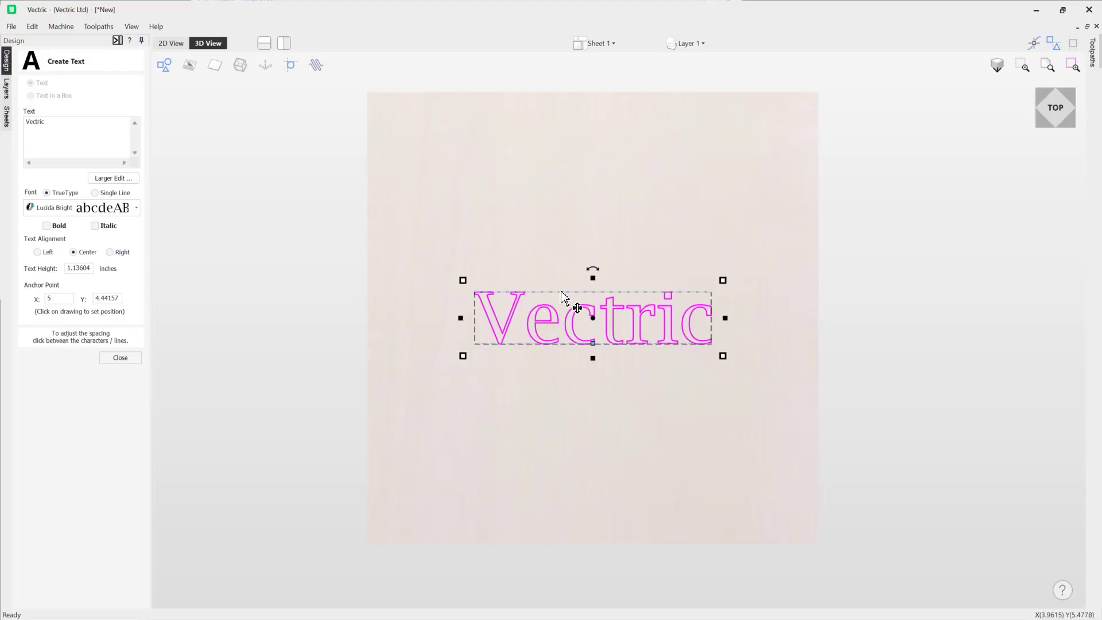
- Rotate the Vectric text about 21 degrees and move it up and left
{"action": "mouse_move", "coordinate": [593, 264]}
{"action": "left_click_drag", "start_coordinate": [593, 264], "coordinate": [571, 270]}
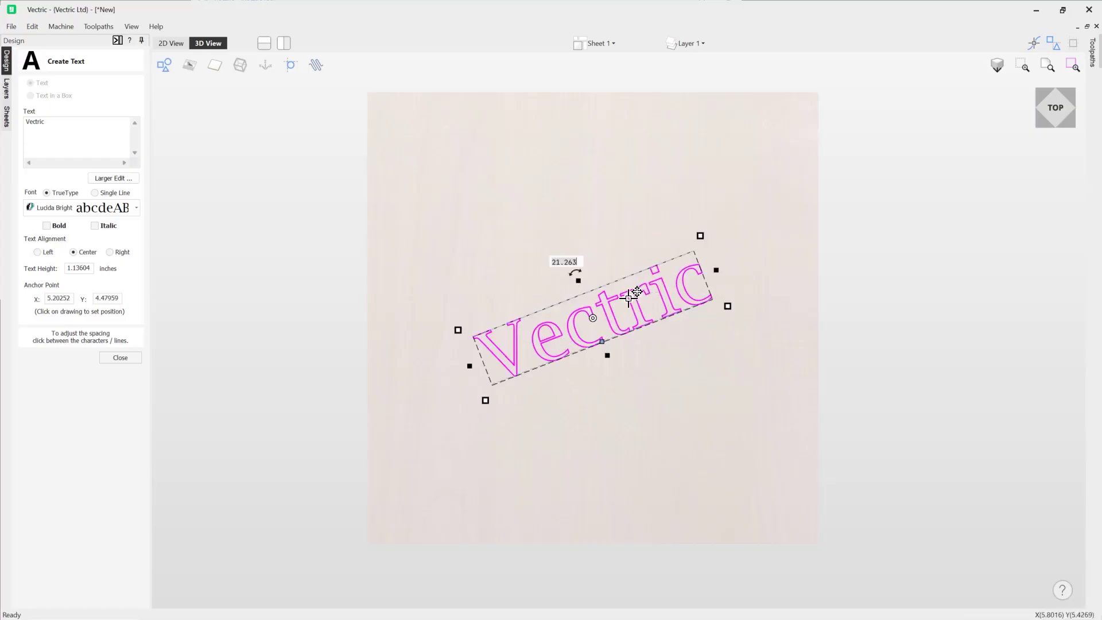
{"action": "left_click_drag", "start_coordinate": [632, 295], "coordinate": [555, 312]}
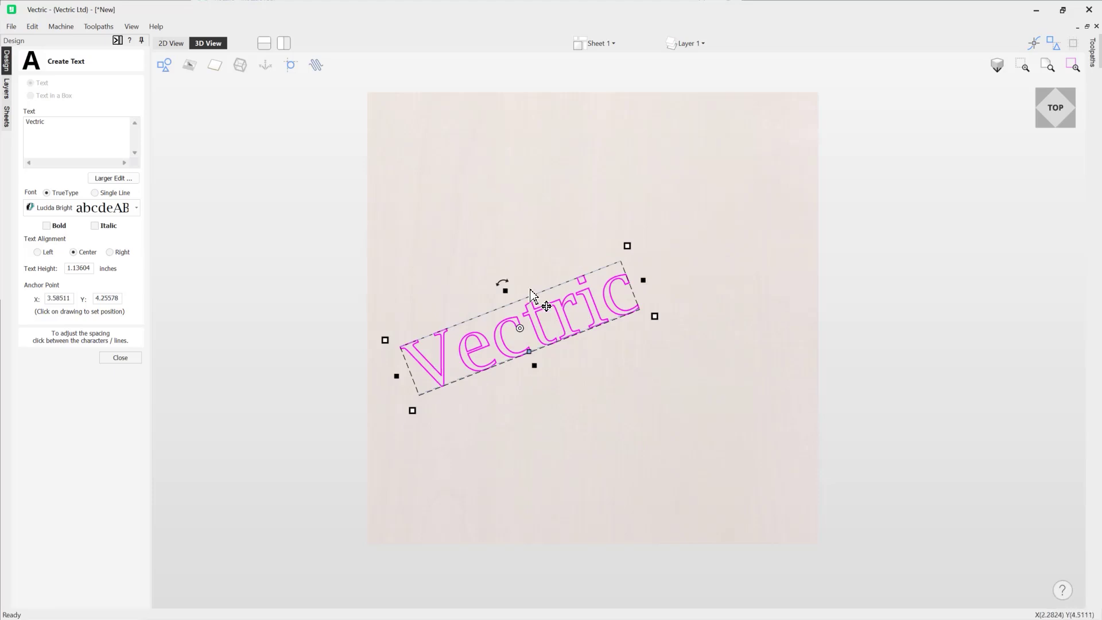
- Try adding 'Software' after Vectric, remove it again, and undo a slight rotation so the text stays level
{"action": "left_click", "coordinate": [81, 125]}
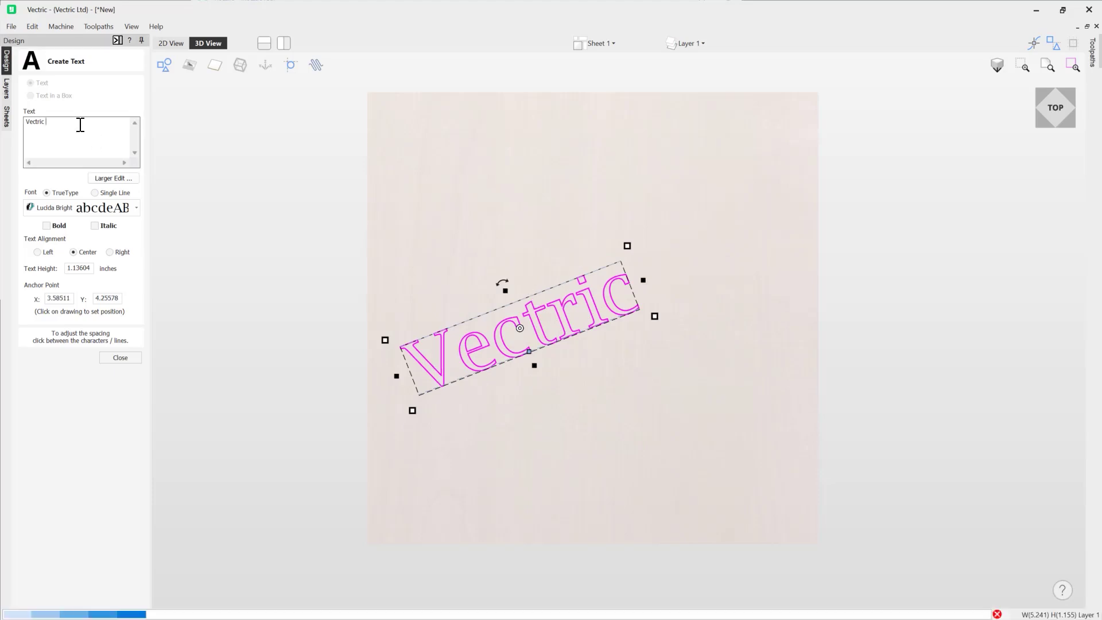
{"action": "type", "text": "S"}
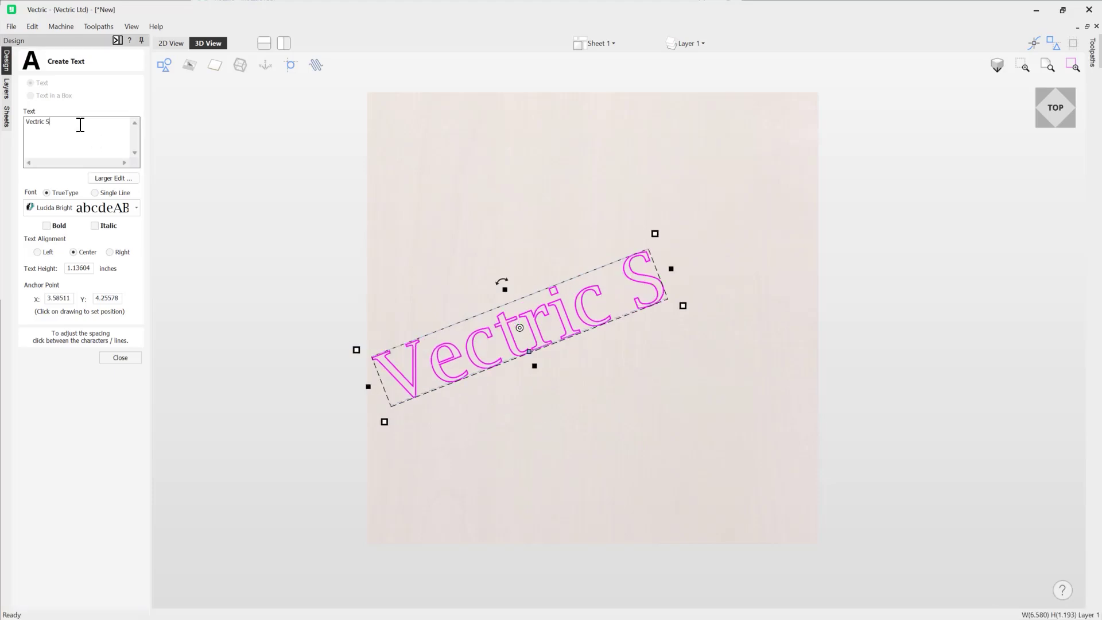
{"action": "type", "text": "oftware"}
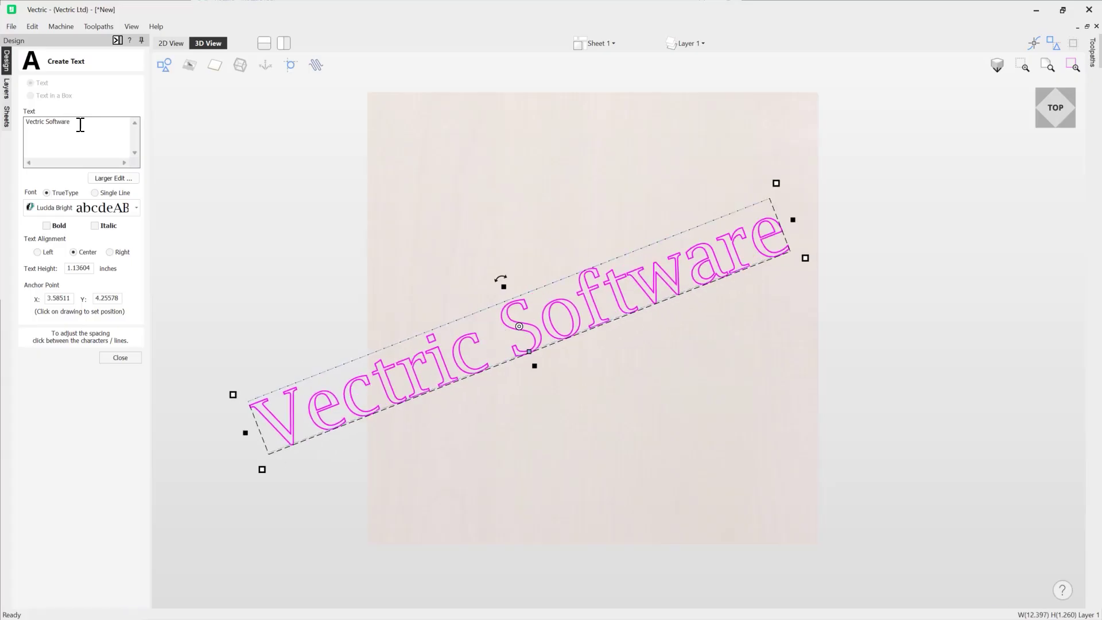
{"action": "key", "text": "BackSpace"}
{"action": "key", "text": "BackSpace"}
{"action": "key", "text": "BackSpace"}
{"action": "key", "text": "BackSpace"}
{"action": "key", "text": "BackSpace"}
{"action": "key", "text": "BackSpace"}
{"action": "key", "text": "BackSpace"}
{"action": "key", "text": "BackSpace"}
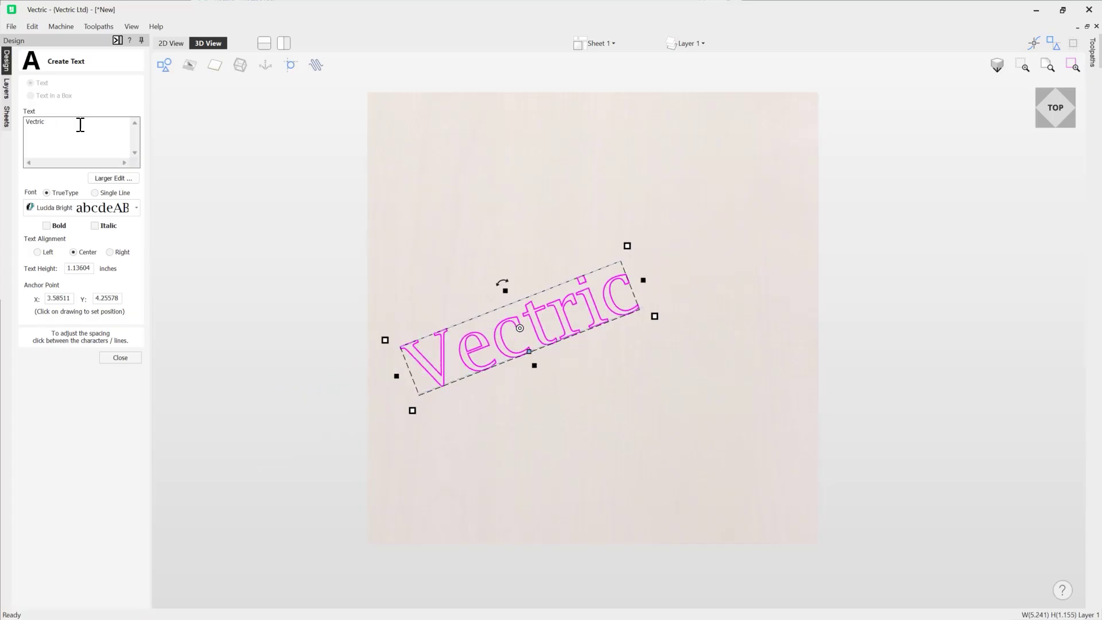
{"action": "mouse_move", "coordinate": [504, 281]}
{"action": "left_mouse_down"}
{"action": "mouse_move", "coordinate": [522, 295]}
{"action": "mouse_move", "coordinate": [502, 278]}
{"action": "left_mouse_up"}
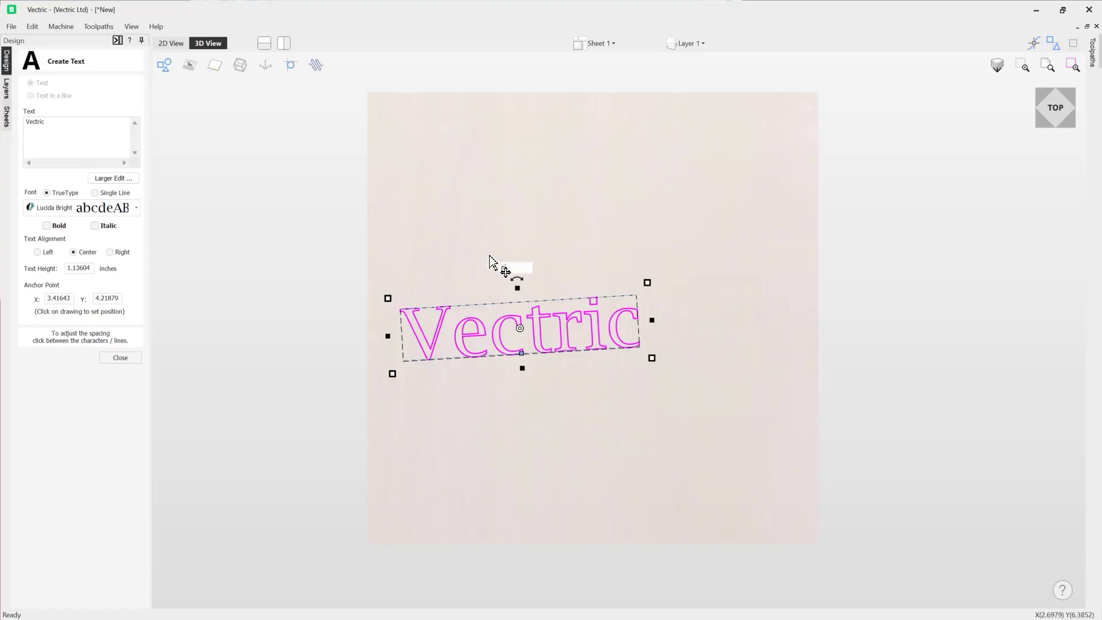
{"action": "key", "text": "ctrl+z"}
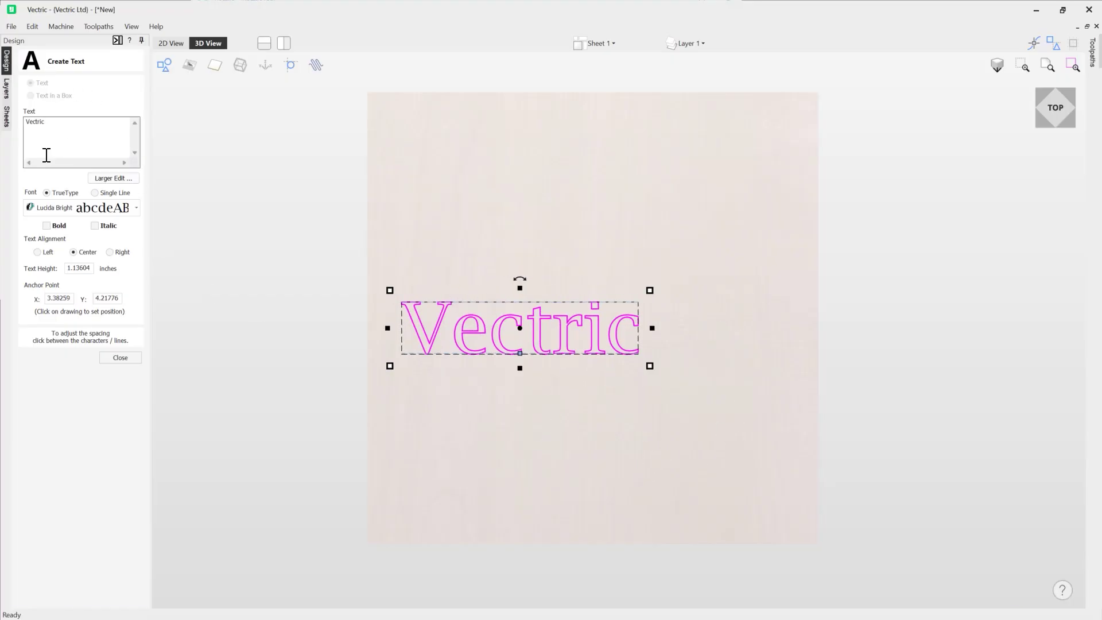
- Close the text panel, switch the Vectric text to transform mode, move it and enlarge it
{"action": "left_click", "coordinate": [121, 358]}
{"action": "left_click", "coordinate": [500, 343]}
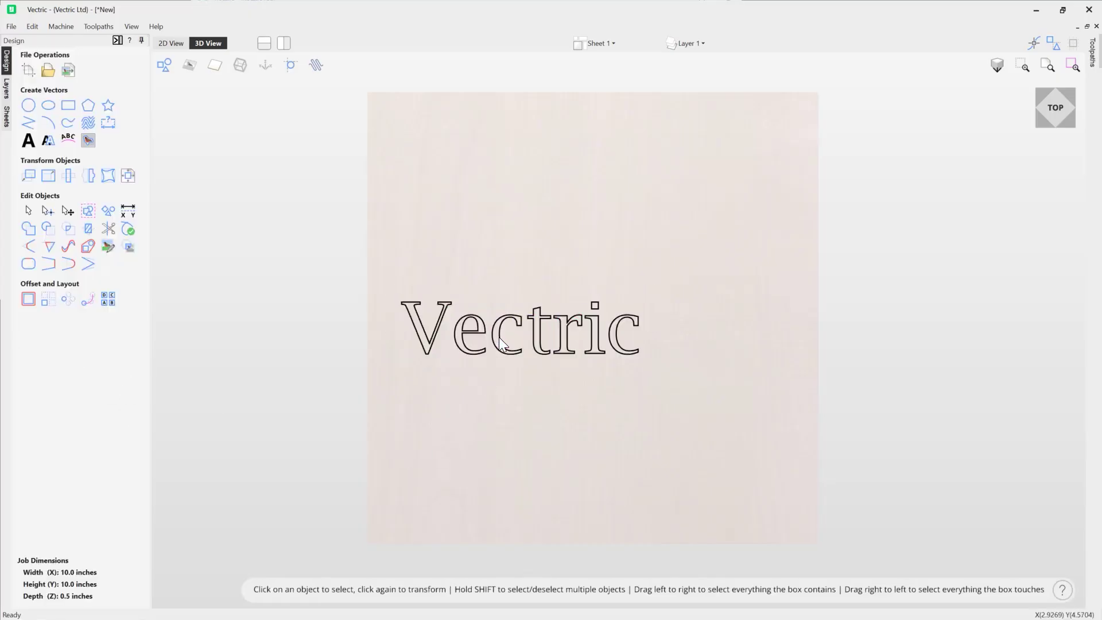
{"action": "left_click", "coordinate": [499, 343]}
{"action": "left_click_drag", "start_coordinate": [499, 339], "coordinate": [558, 264]}
{"action": "mouse_move", "coordinate": [449, 216]}
{"action": "left_mouse_down"}
{"action": "mouse_move", "coordinate": [438, 207]}
{"action": "mouse_move", "coordinate": [453, 214]}
{"action": "left_mouse_up"}
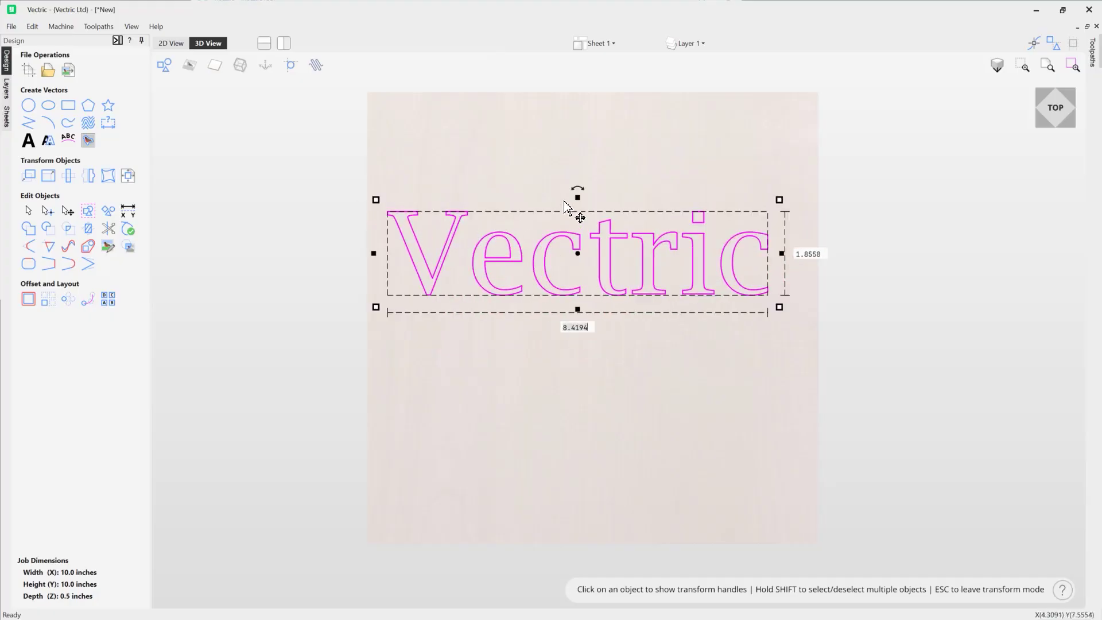
- Tilt the text about 21 degrees, shrink it, and move it down-left of centre
{"action": "left_click_drag", "start_coordinate": [576, 189], "coordinate": [554, 198]}
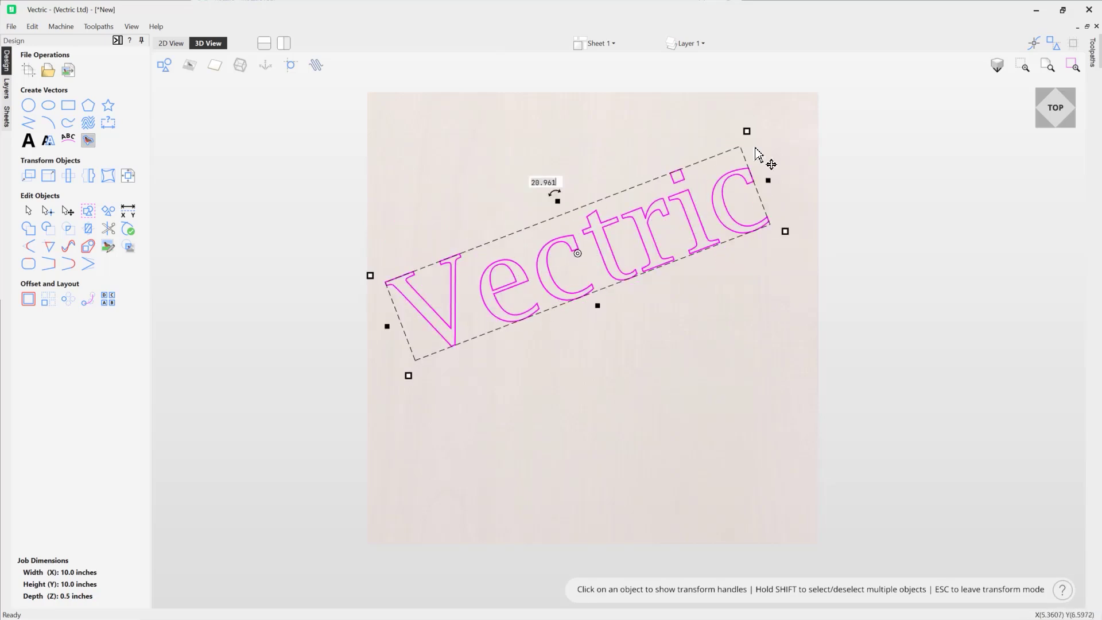
{"action": "left_click_drag", "start_coordinate": [746, 130], "coordinate": [672, 190]}
{"action": "left_click_drag", "start_coordinate": [579, 244], "coordinate": [498, 324]}
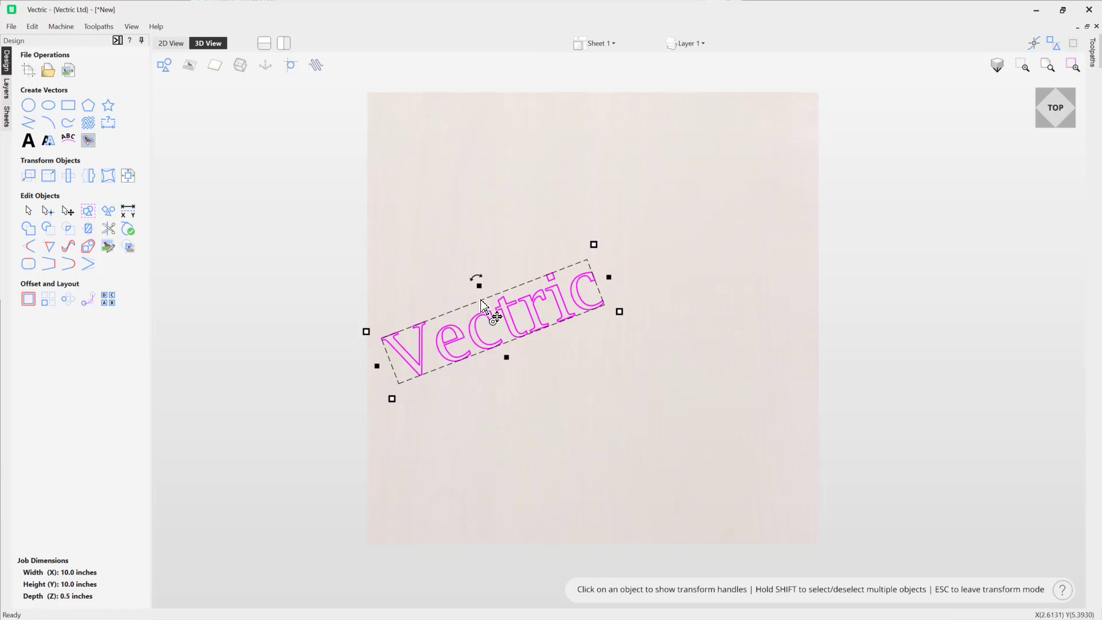
- Reopen the tilted text for editing and add 'Software' after Vectric
{"action": "left_click", "coordinate": [29, 143]}
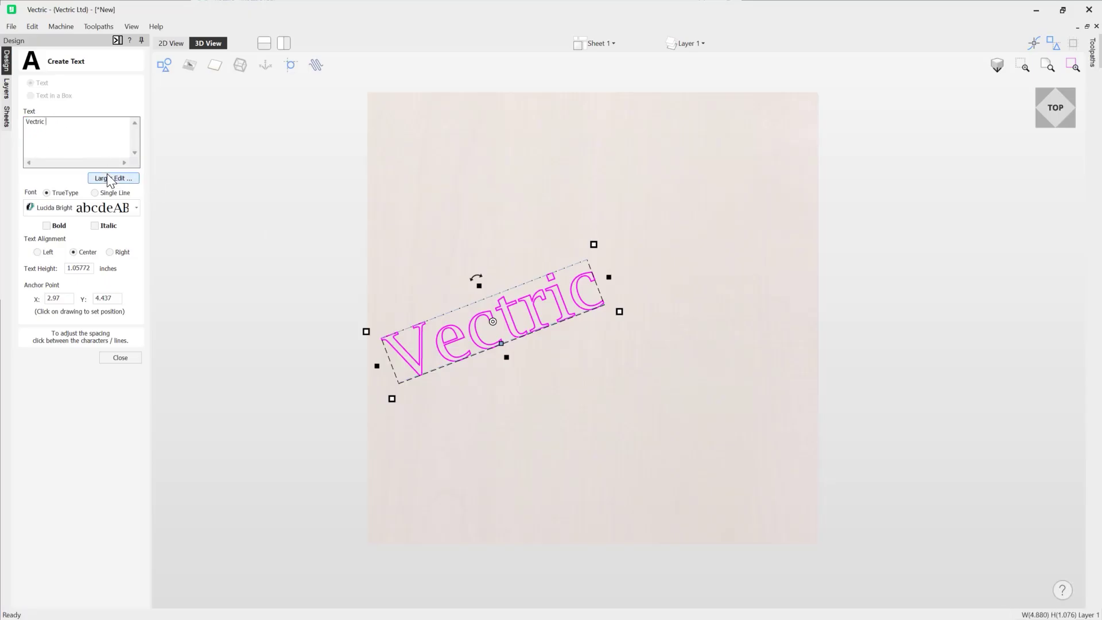
{"action": "type", "text": "Softw"}
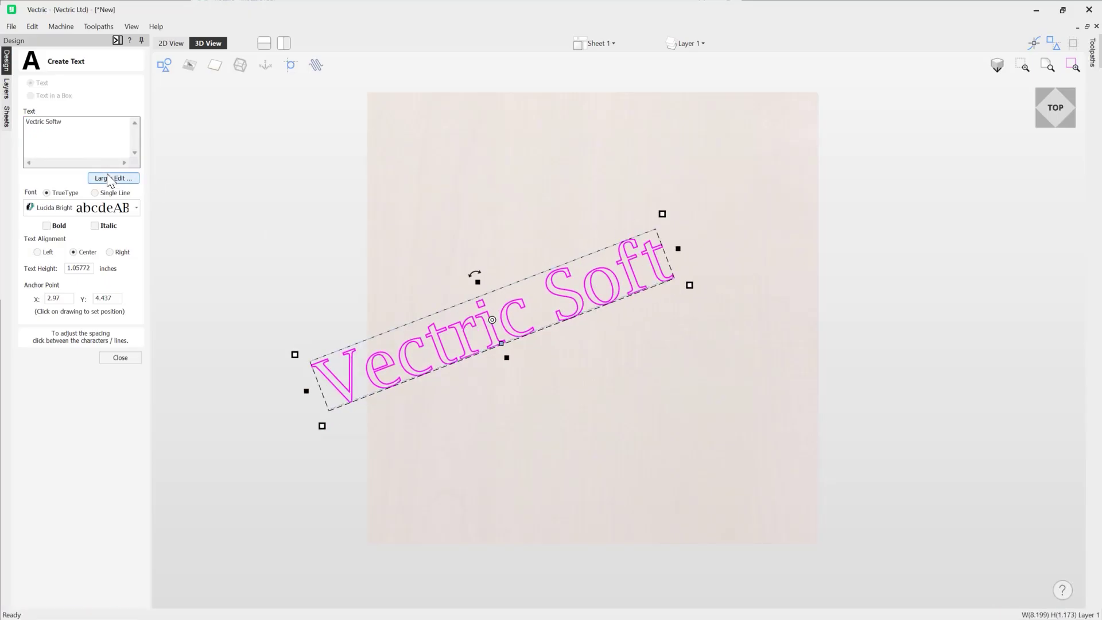
{"action": "type", "text": "are"}
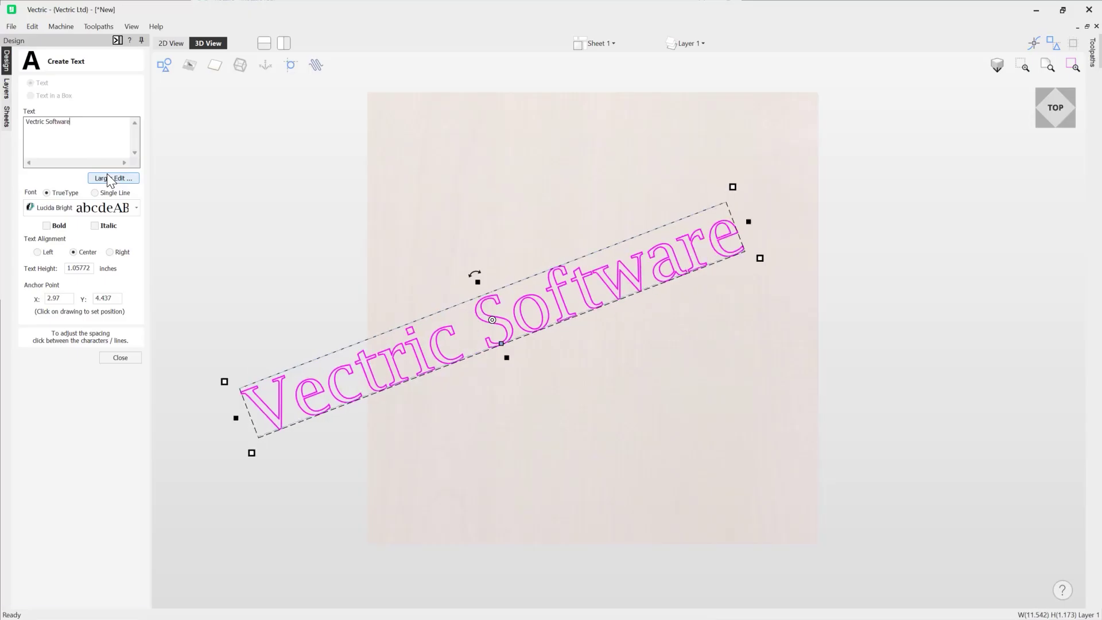